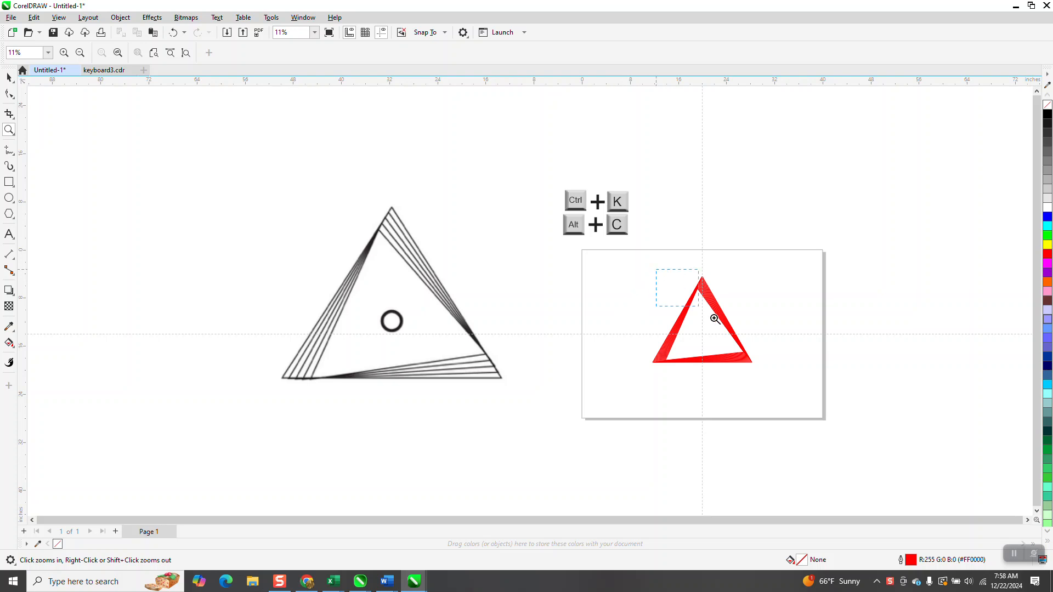
Examine the line spacing at the corners of the finished red triangle line pattern
{"action": "left_click_drag", "start_coordinate": [563, 384], "coordinate": [676, 443]}
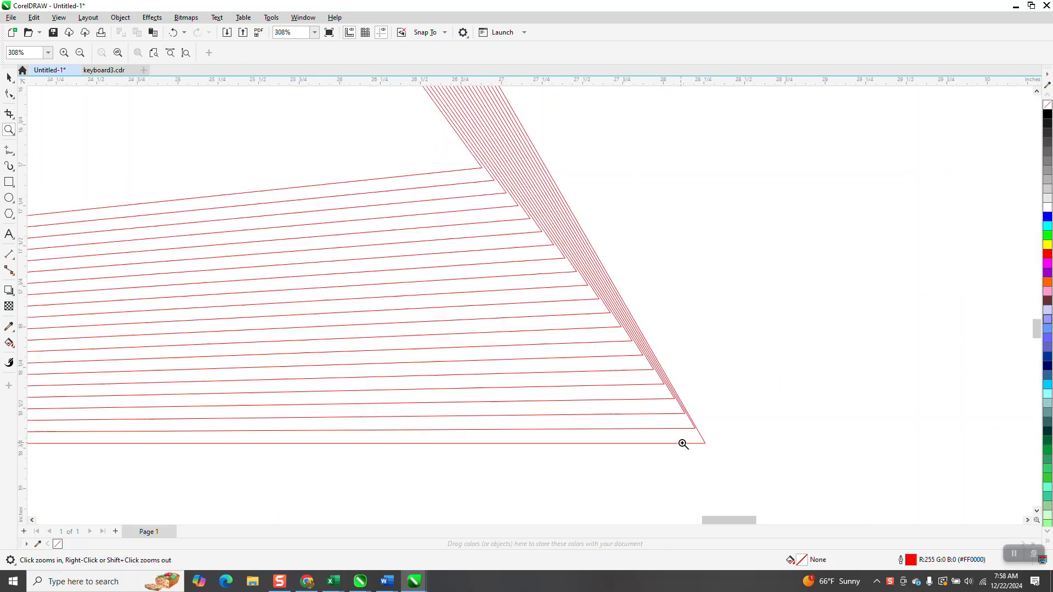
{"action": "scroll", "coordinate": [636, 422], "scroll_direction": "down", "scroll_amount": 3}
{"action": "scroll", "coordinate": [699, 431], "scroll_direction": "down", "scroll_amount": 5}
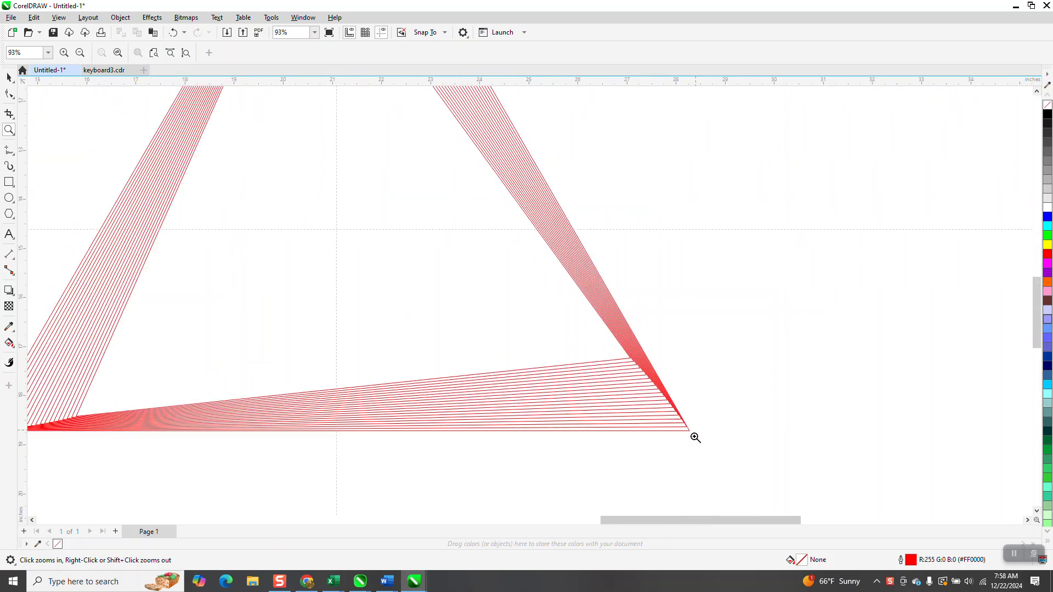
{"action": "left_click_drag", "start_coordinate": [521, 185], "coordinate": [592, 259]}
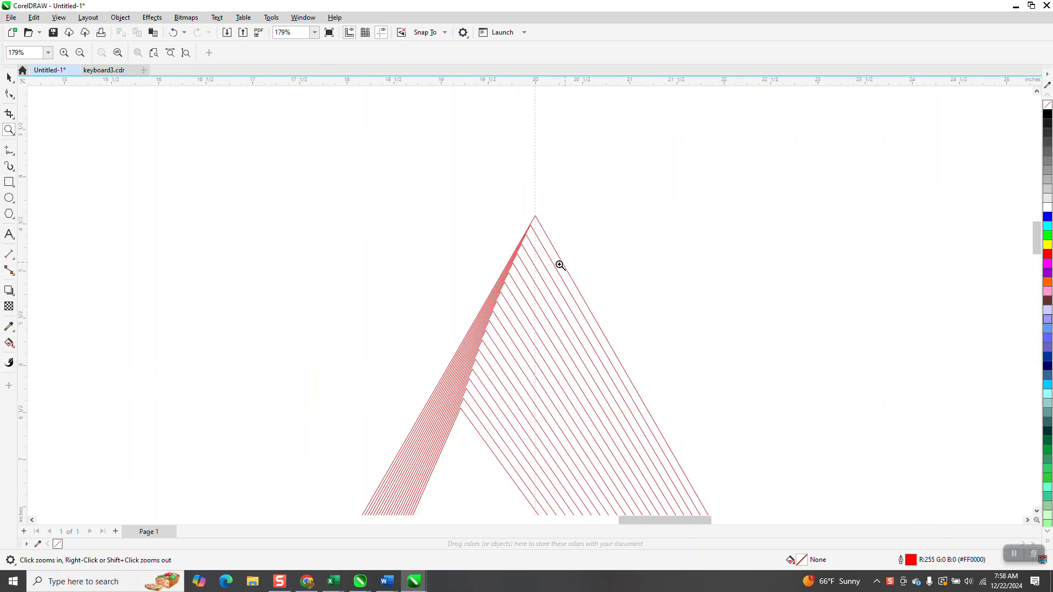
{"action": "left_click_drag", "start_coordinate": [476, 239], "coordinate": [579, 393]}
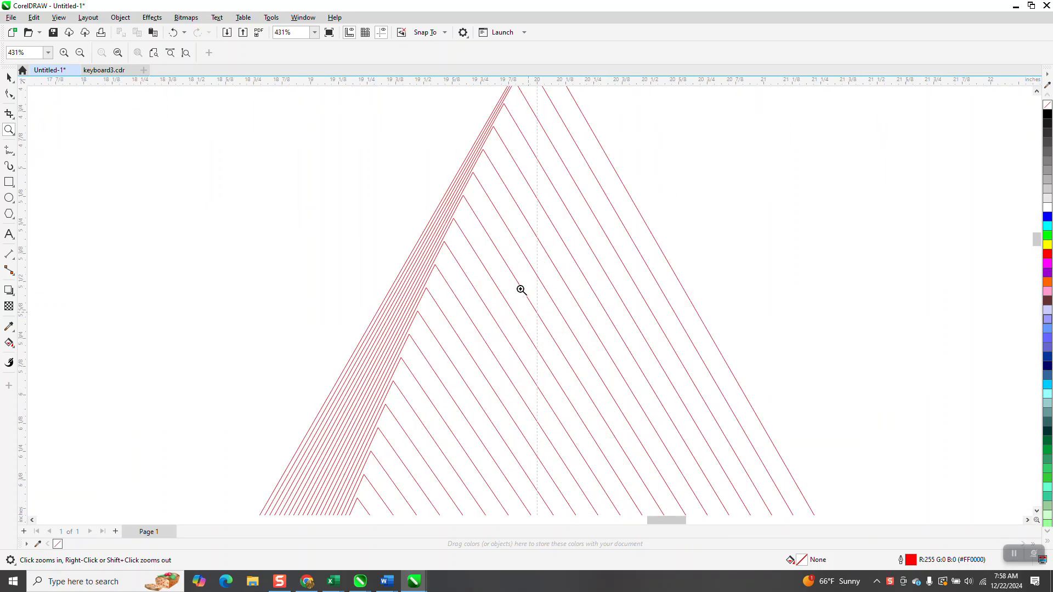
{"action": "scroll", "coordinate": [473, 243], "scroll_direction": "down", "scroll_amount": 4}
{"action": "scroll", "coordinate": [463, 247], "scroll_direction": "down", "scroll_amount": 6}
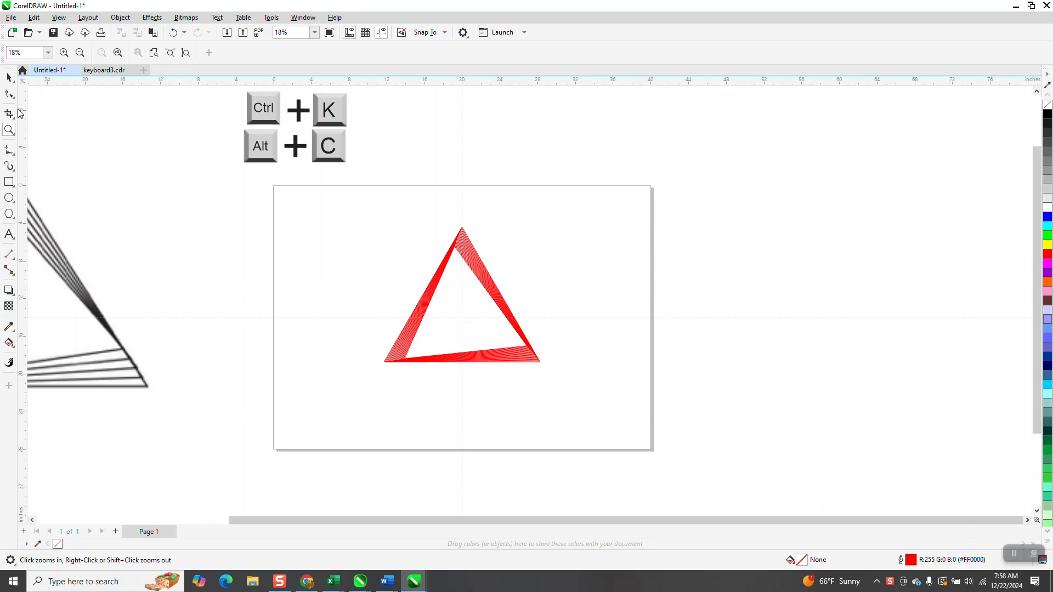
Move the whole finished red triangle pattern off the page to the empty area on its right
{"action": "left_click", "coordinate": [10, 78]}
{"action": "left_click_drag", "start_coordinate": [357, 204], "coordinate": [605, 400]}
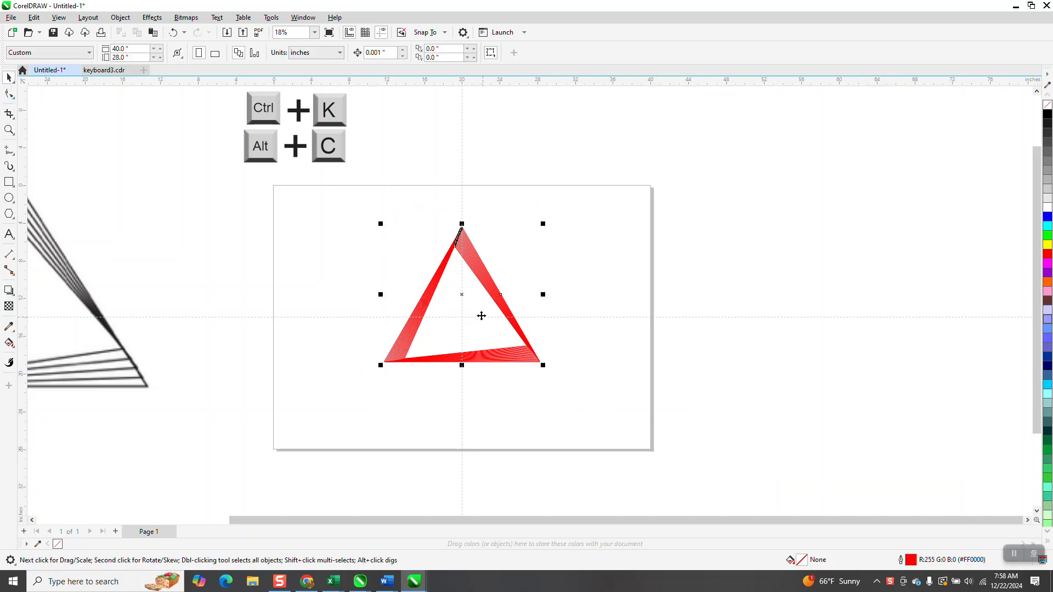
{"action": "left_click_drag", "start_coordinate": [485, 300], "coordinate": [755, 221]}
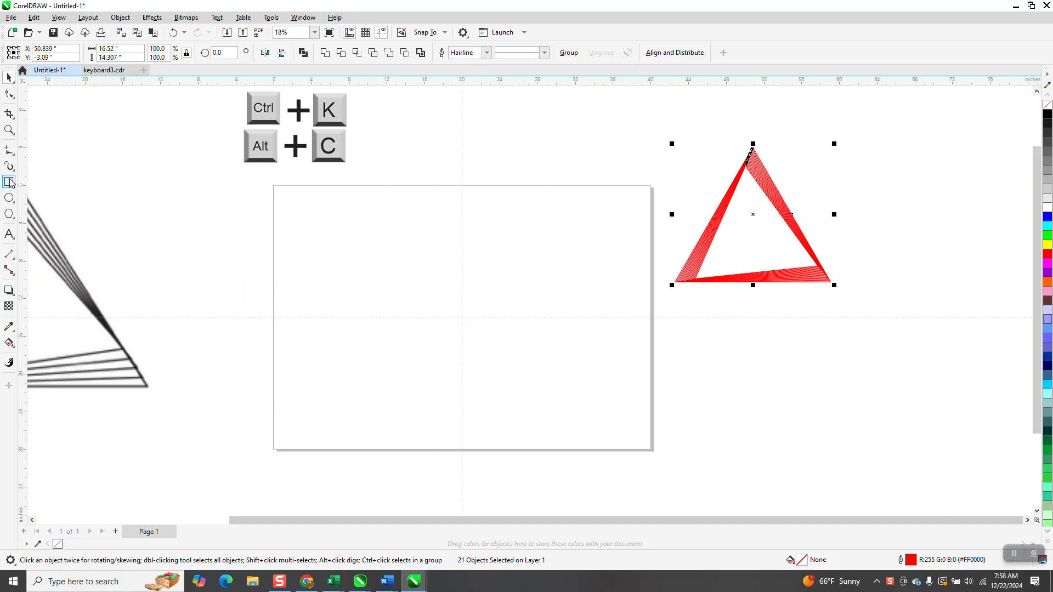
Draw a six-sided polygon about 15.7 by 18.1 inches and center it on the page
{"action": "left_click", "coordinate": [10, 215]}
{"action": "left_click", "coordinate": [45, 218]}
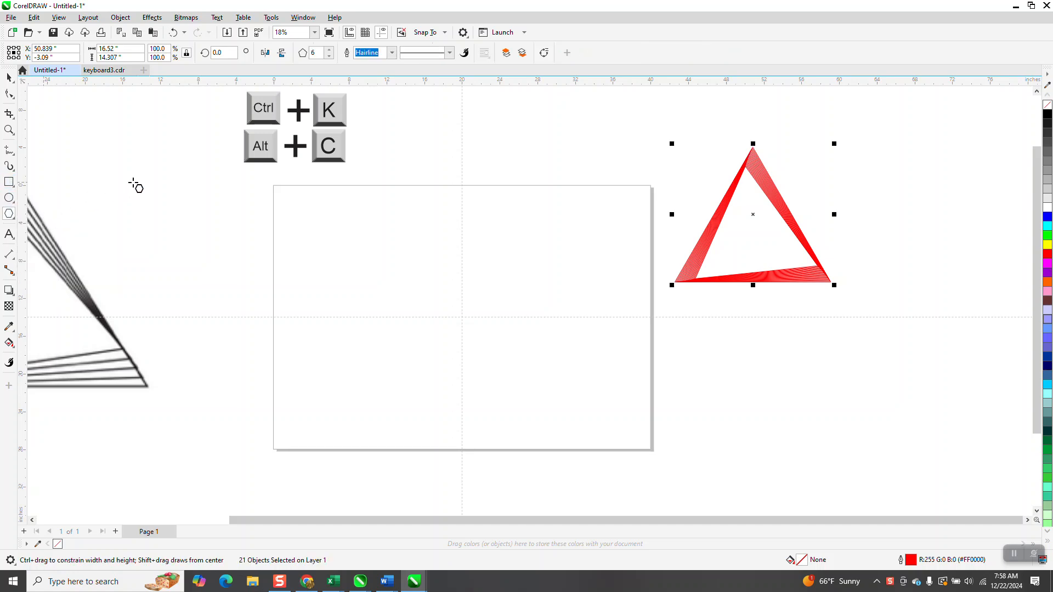
{"action": "left_click_drag", "start_coordinate": [528, 257], "coordinate": [378, 431]}
{"action": "key", "text": "p"}
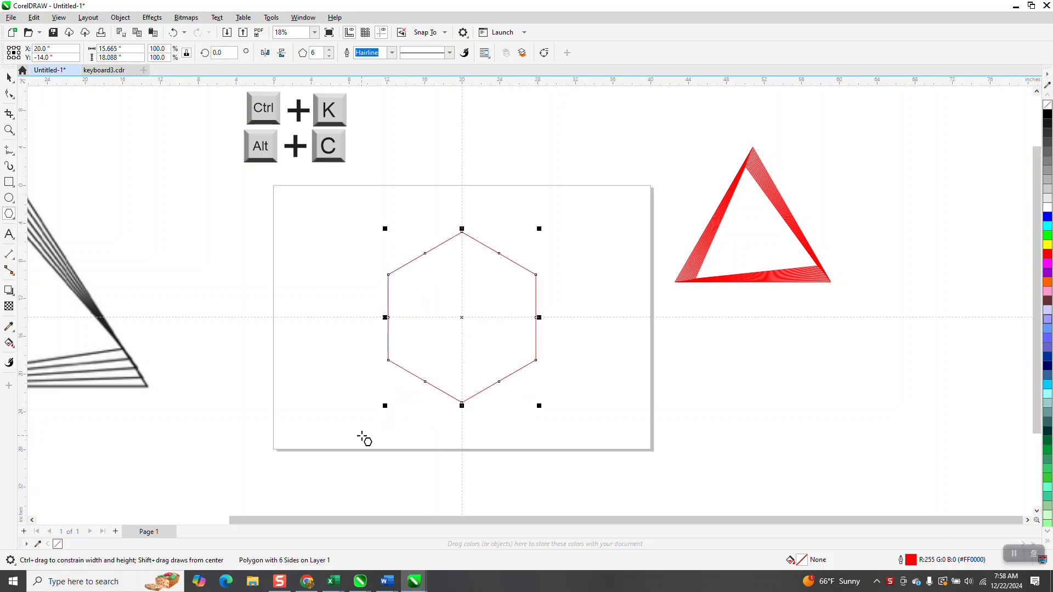
Reduce the polygon's number of sides to 3 to make a triangle
{"action": "left_click", "coordinate": [330, 56]}
{"action": "left_click", "coordinate": [330, 56]}
{"action": "left_click", "coordinate": [329, 57]}
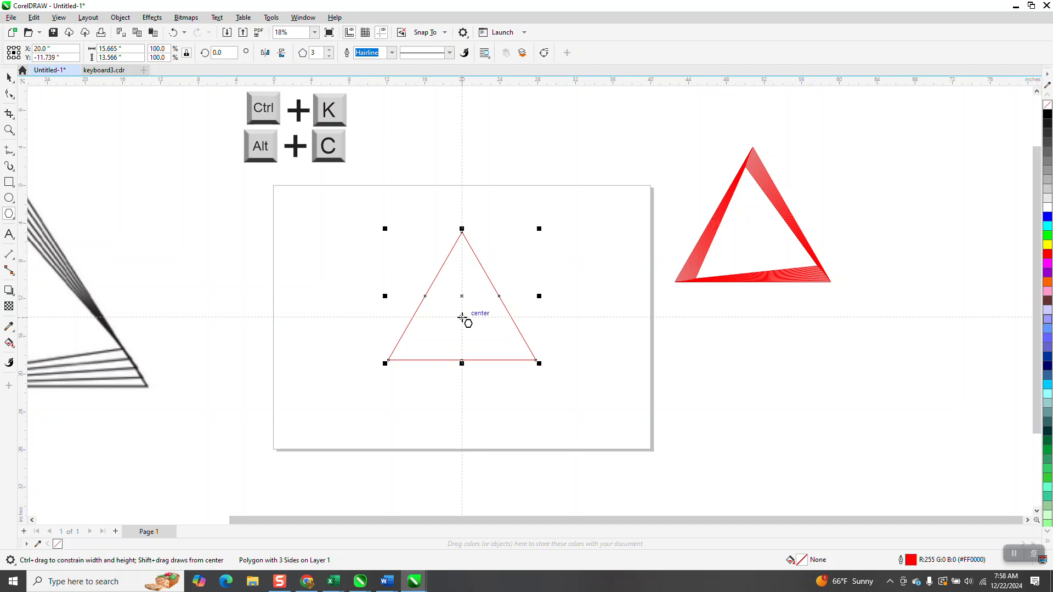
{"action": "left_click", "coordinate": [8, 77]}
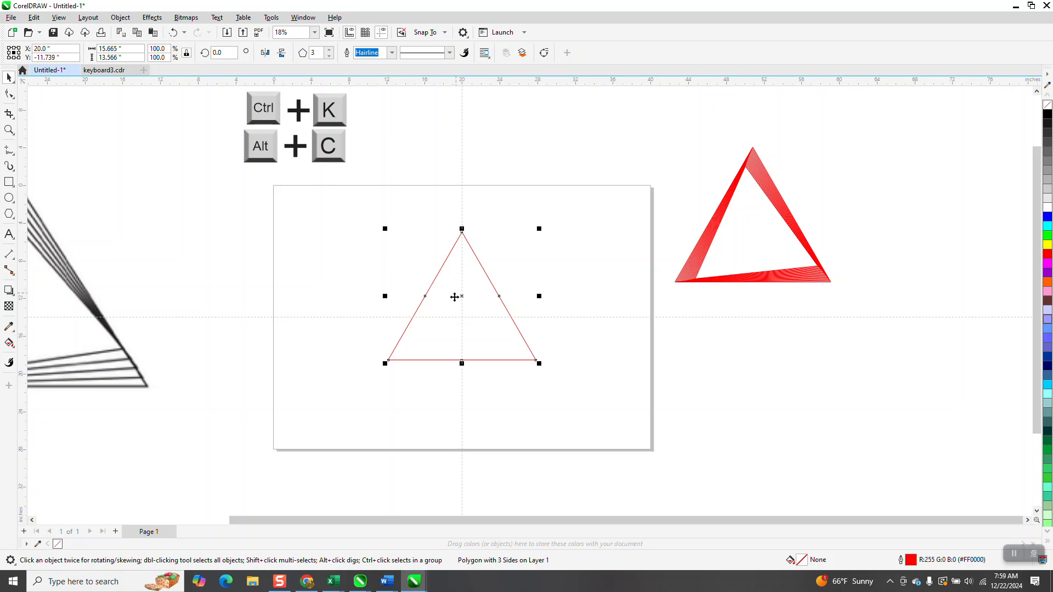
Apply an inside contour with 1 step and 0.05-inch offset to the triangle, and break the contour apart
{"action": "left_click", "coordinate": [153, 19]}
{"action": "left_click", "coordinate": [167, 269]}
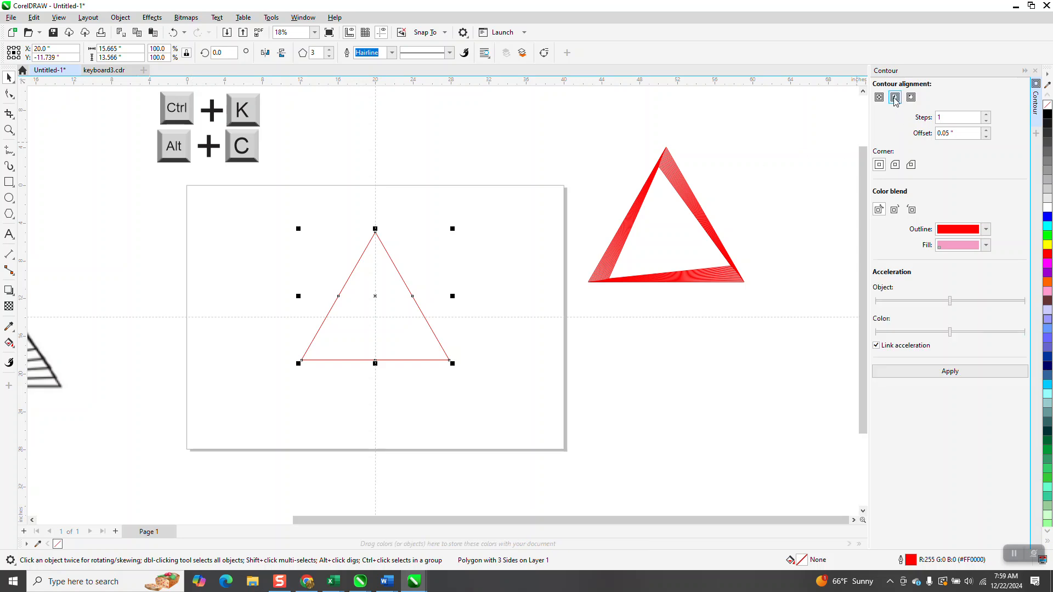
{"action": "left_click", "coordinate": [895, 98]}
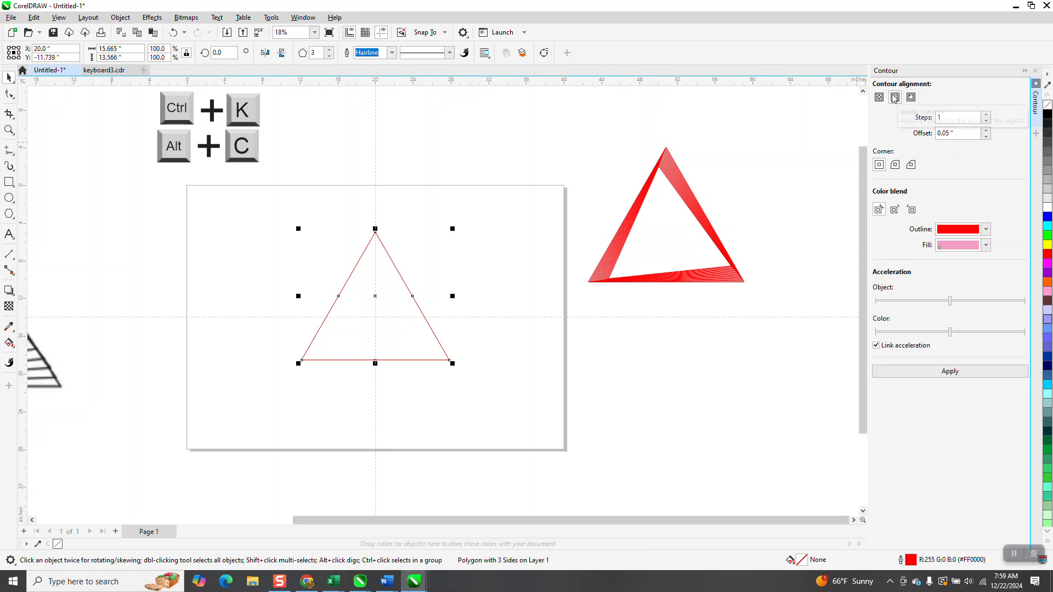
{"action": "left_click", "coordinate": [968, 377]}
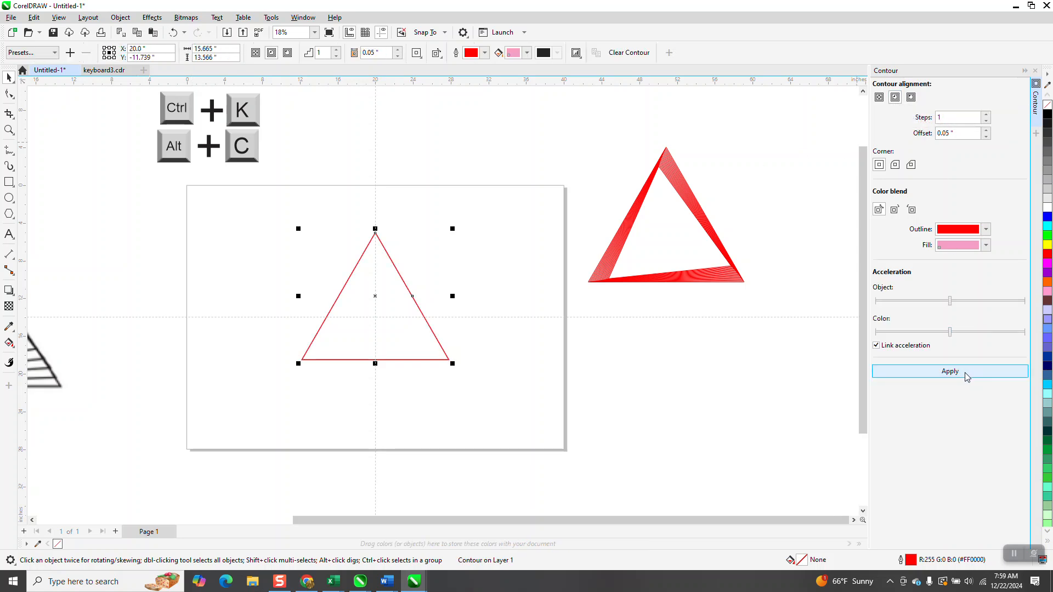
{"action": "left_click", "coordinate": [9, 130]}
{"action": "scroll", "coordinate": [390, 244], "scroll_direction": "up", "scroll_amount": 6}
{"action": "scroll", "coordinate": [401, 230], "scroll_direction": "down", "scroll_amount": 2}
{"action": "right_click", "coordinate": [390, 216]}
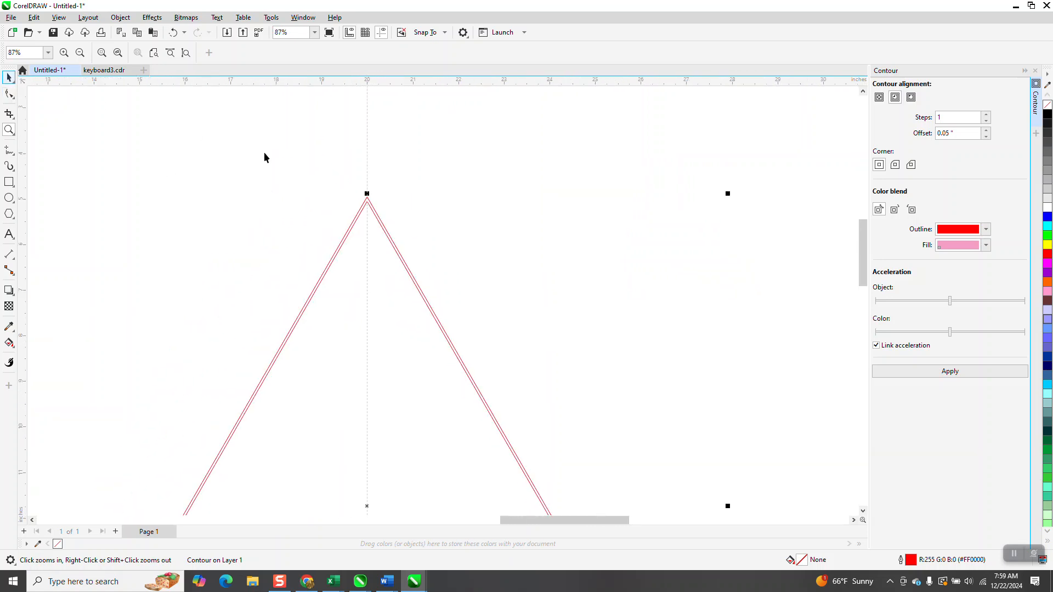
{"action": "scroll", "coordinate": [269, 192], "scroll_direction": "down", "scroll_amount": 2}
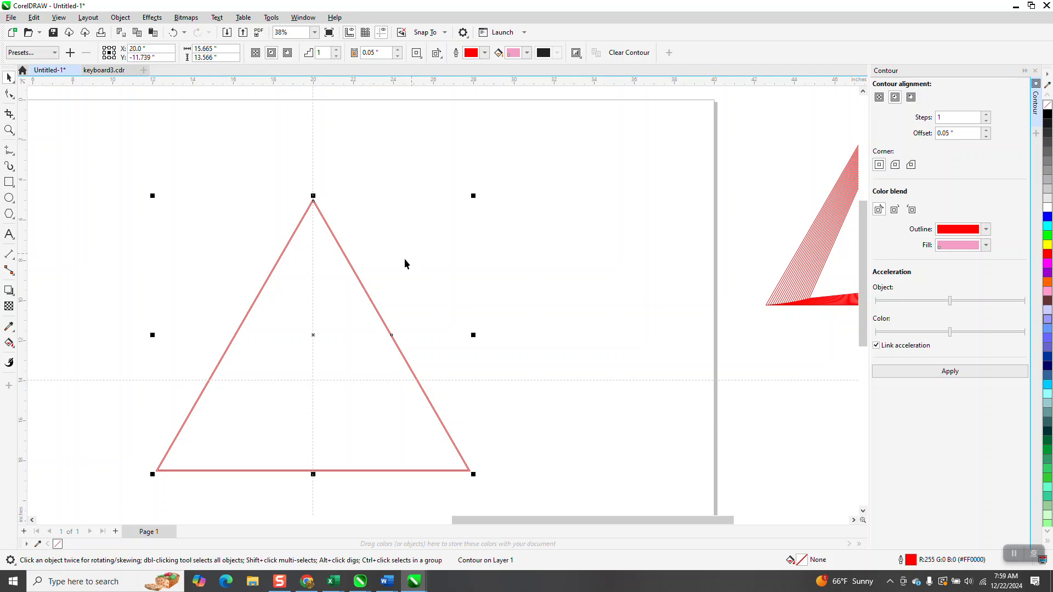
{"action": "scroll", "coordinate": [405, 263], "scroll_direction": "down", "scroll_amount": 1}
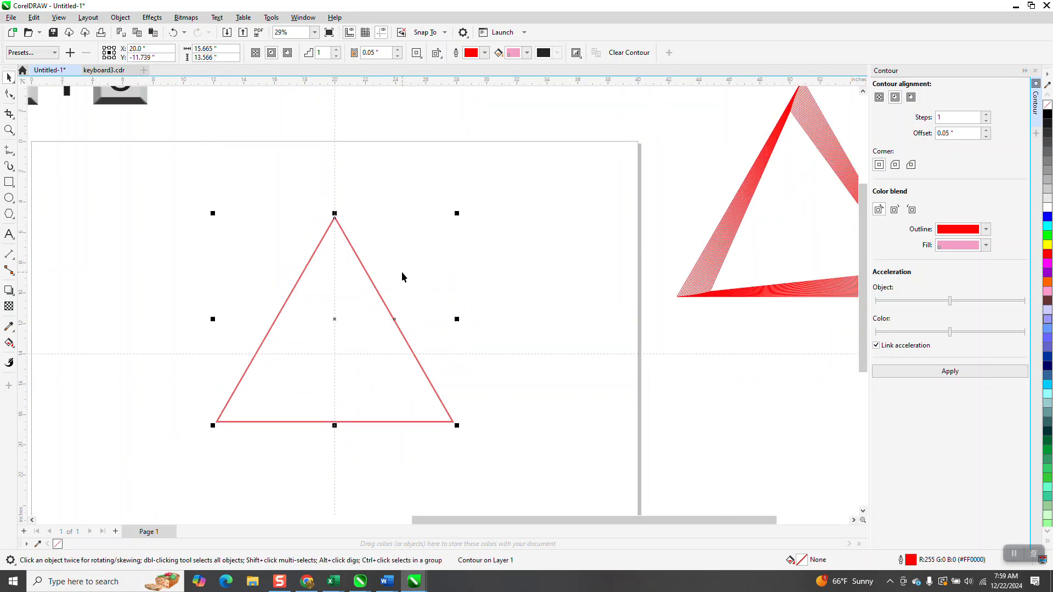
{"action": "left_click", "coordinate": [400, 268]}
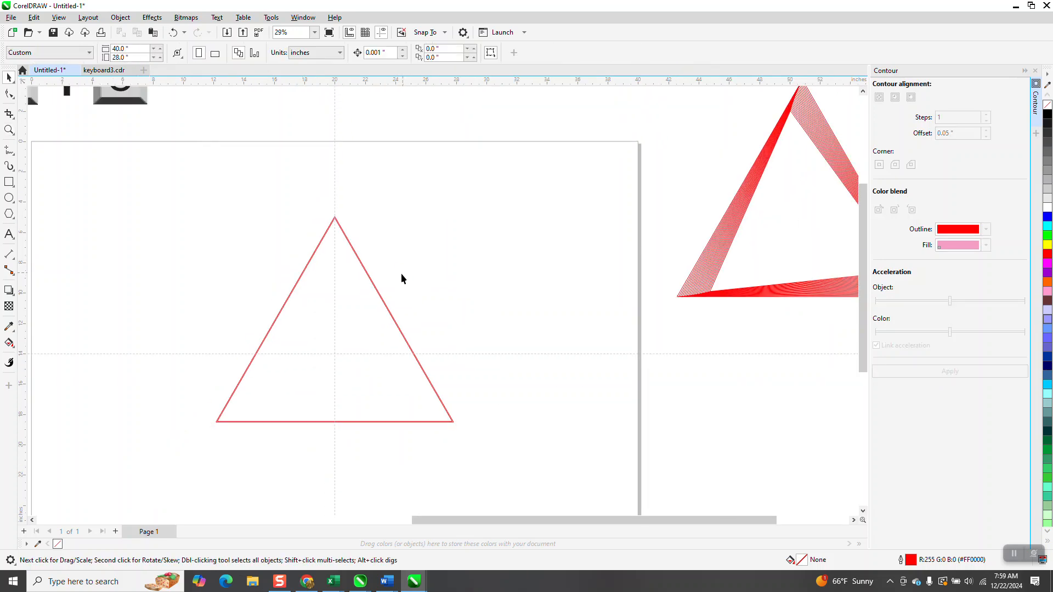
Rotate the inner contour triangle by 0.3 degrees
{"action": "left_click", "coordinate": [370, 298]}
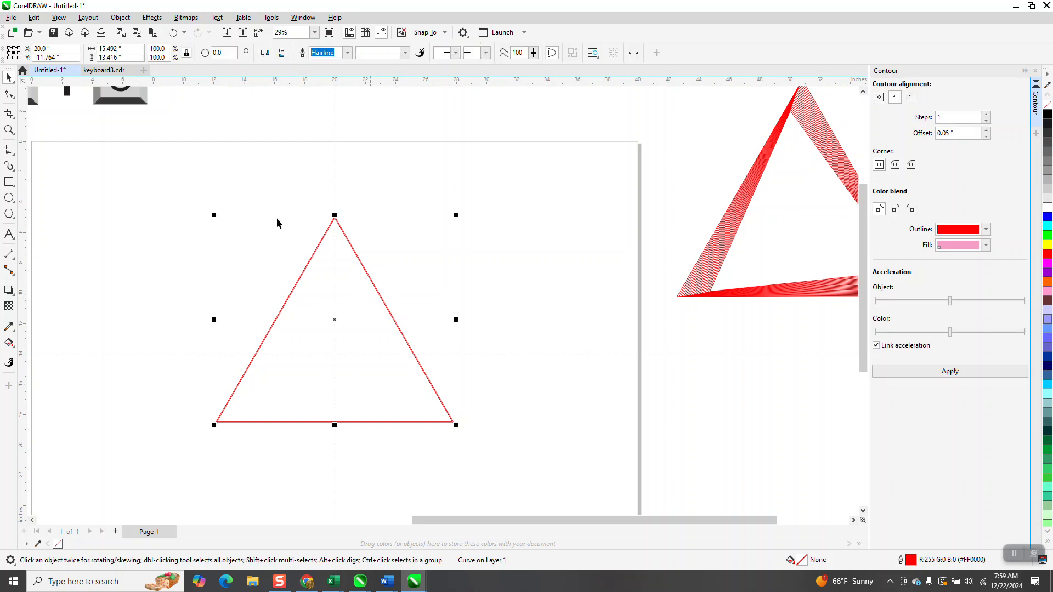
{"action": "left_click", "coordinate": [344, 267]}
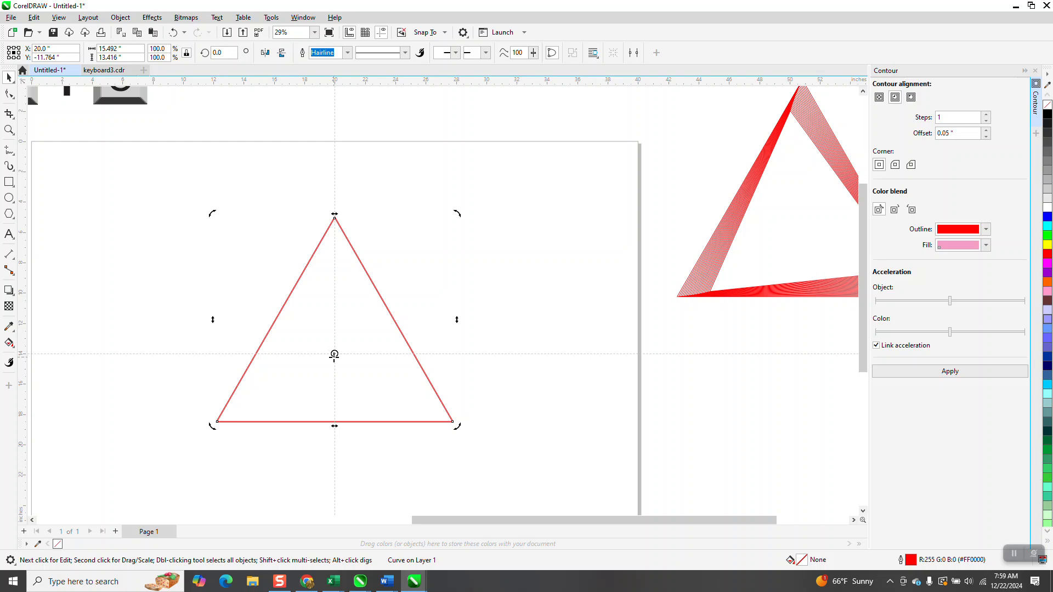
{"action": "key", "text": "alt+c"}
{"action": "left_click", "coordinate": [213, 54]}
{"action": "key", "text": "BackSpace"}
{"action": "type", "text": "0.3"}
{"action": "key", "text": "Return"}
Examine how the rotated inner triangle meets the outer triangle at the top corner
{"action": "left_click", "coordinate": [8, 131]}
{"action": "left_click", "coordinate": [327, 231]}
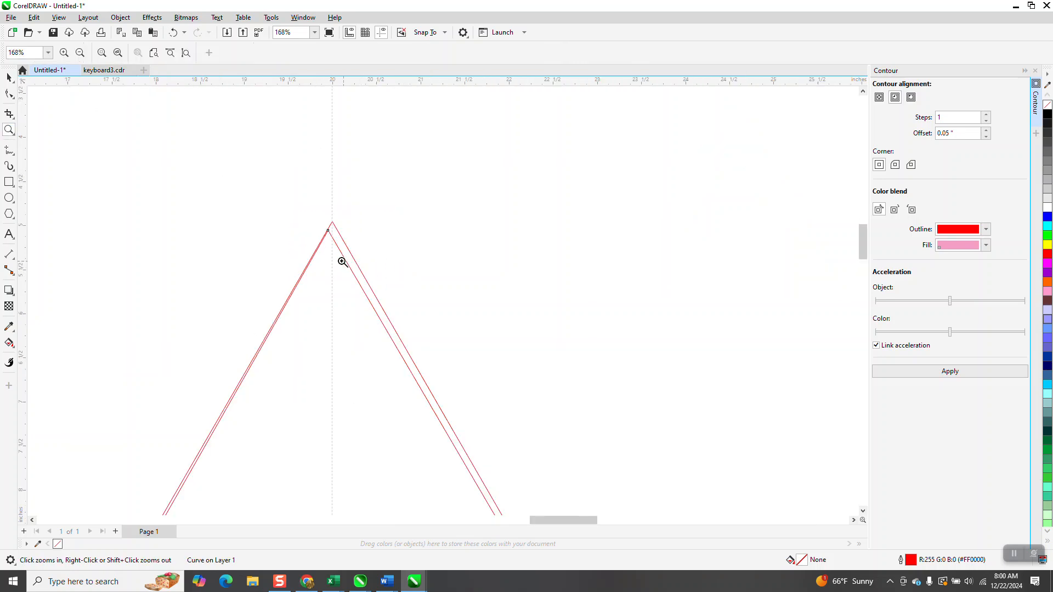
{"action": "left_click_drag", "start_coordinate": [311, 223], "coordinate": [375, 251]}
{"action": "scroll", "coordinate": [302, 173], "scroll_direction": "down", "scroll_amount": 3}
{"action": "scroll", "coordinate": [301, 172], "scroll_direction": "down", "scroll_amount": 8}
{"action": "scroll", "coordinate": [289, 178], "scroll_direction": "down", "scroll_amount": 1}
{"action": "left_click", "coordinate": [9, 78]}
{"action": "left_click", "coordinate": [305, 255]}
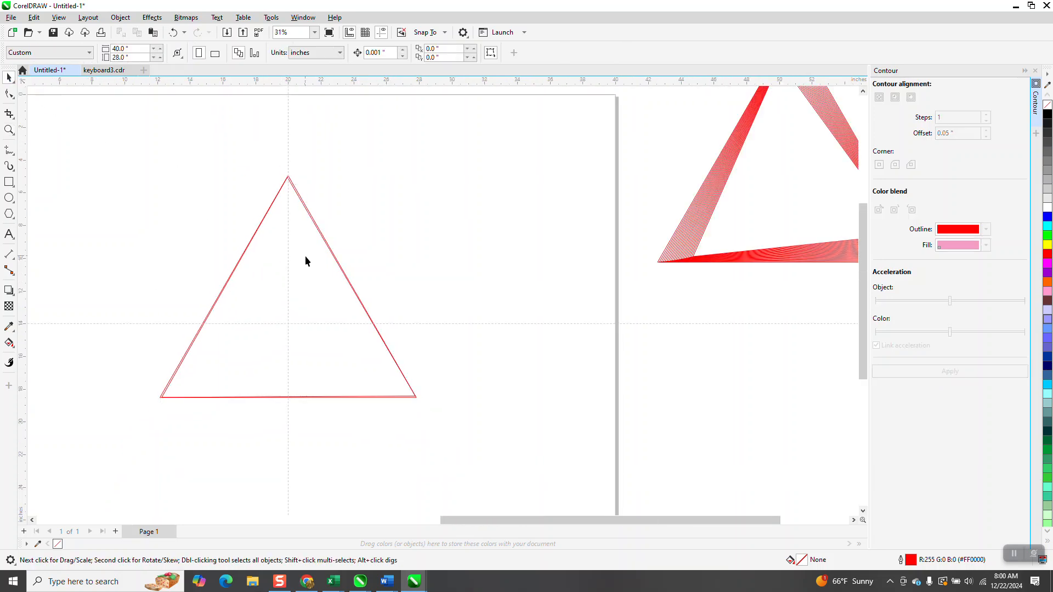
Add a one-step 0.05-inch inside contour to the rotated inner triangle and break it apart
{"action": "left_click", "coordinate": [307, 261]}
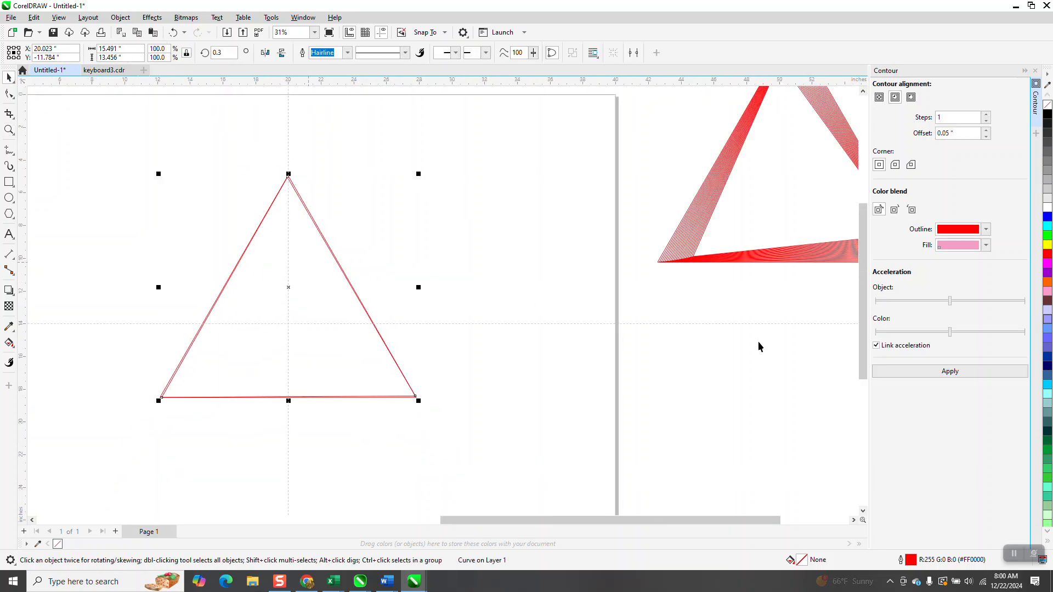
{"action": "left_click", "coordinate": [967, 377]}
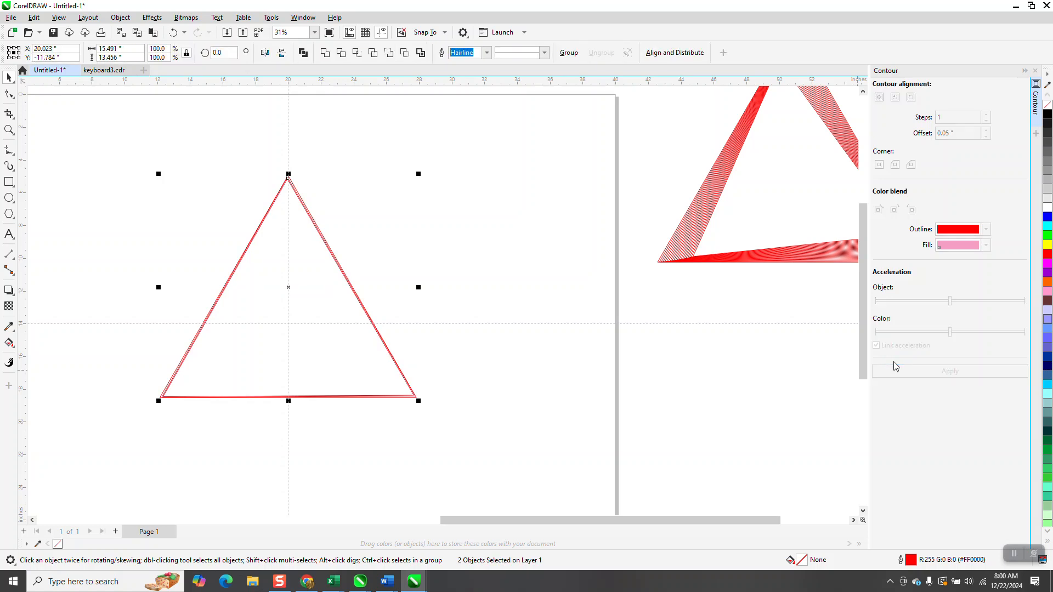
{"action": "left_click", "coordinate": [390, 284]}
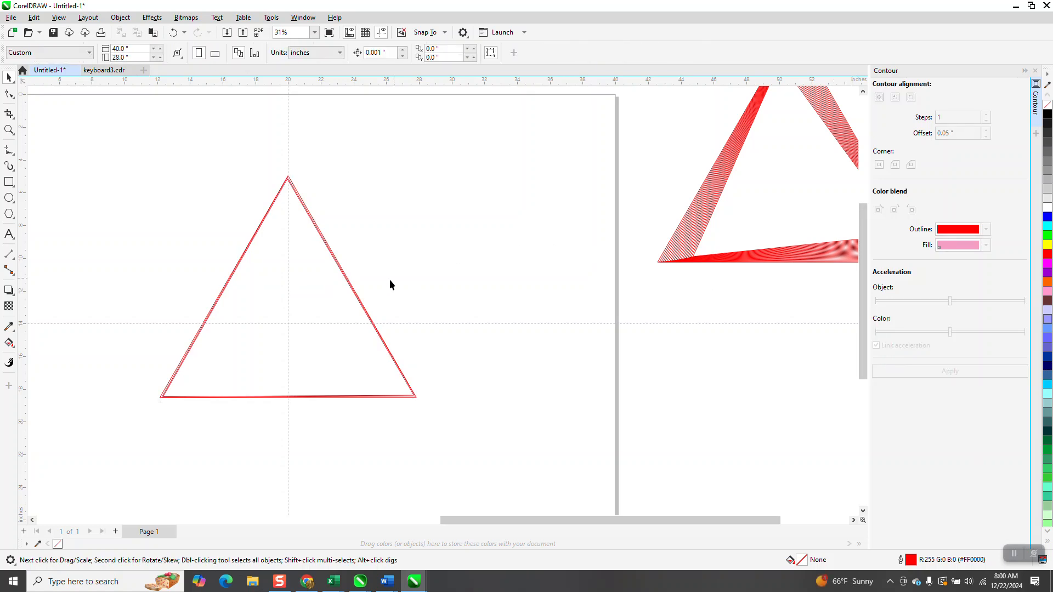
Rotate the new third triangle by 0.3 degrees
{"action": "left_click", "coordinate": [325, 296]}
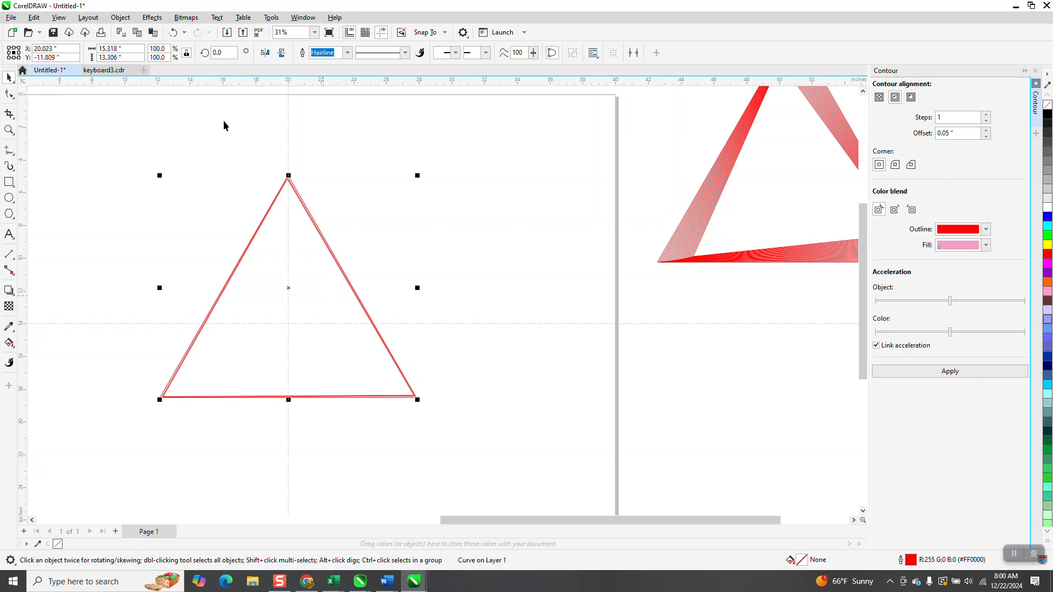
{"action": "type", "text": "0.3"}
{"action": "key", "text": "Return"}
{"action": "left_click", "coordinate": [337, 175]}
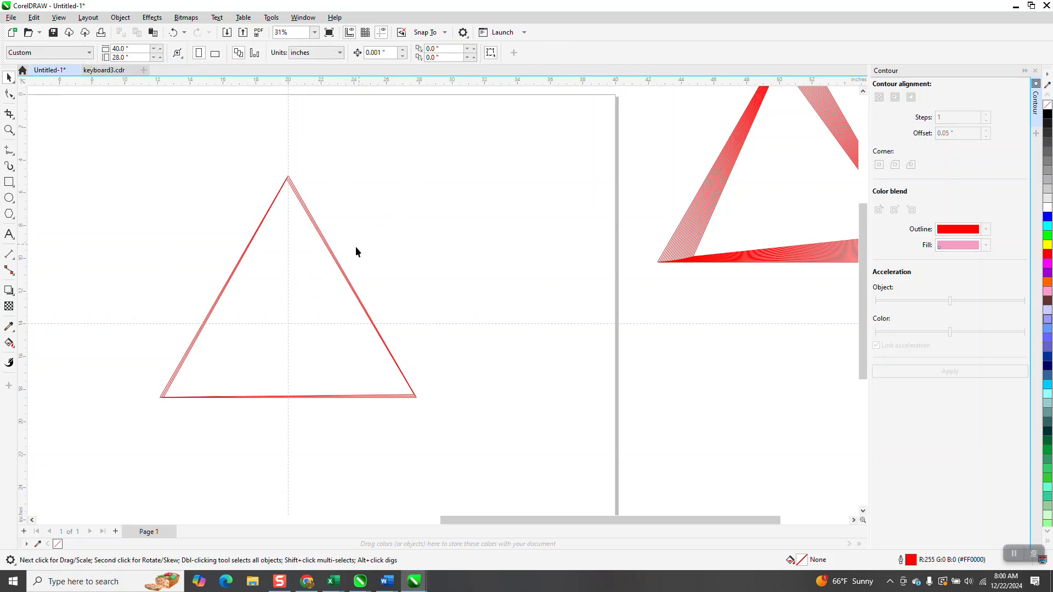
Contour the third triangle inward by 0.05 inches in one step and break the contour apart
{"action": "left_click", "coordinate": [307, 272]}
{"action": "left_click", "coordinate": [968, 377]}
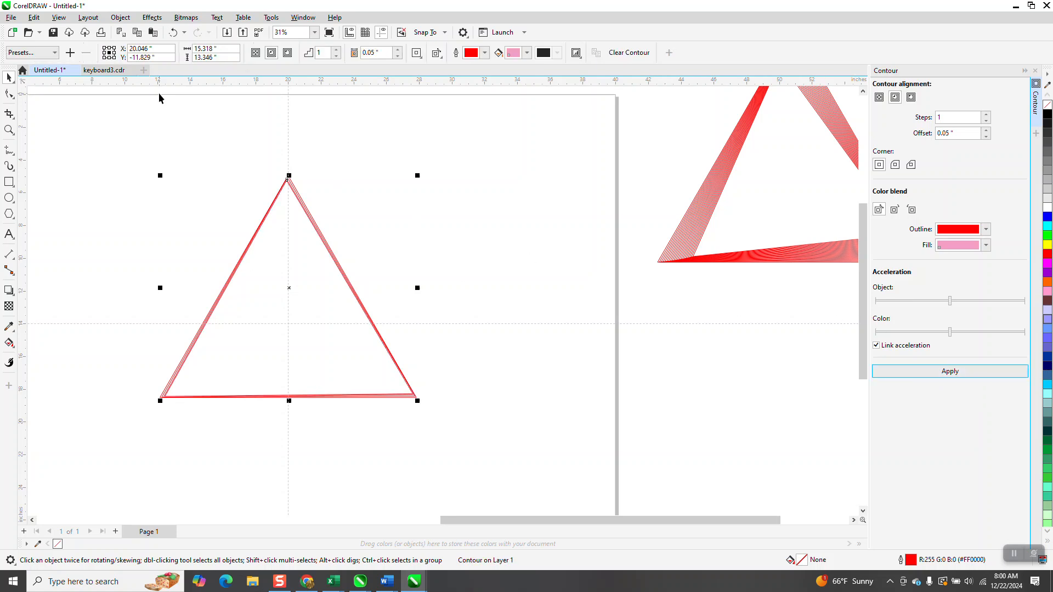
{"action": "key", "text": "ctrl+k"}
{"action": "left_click", "coordinate": [360, 249]}
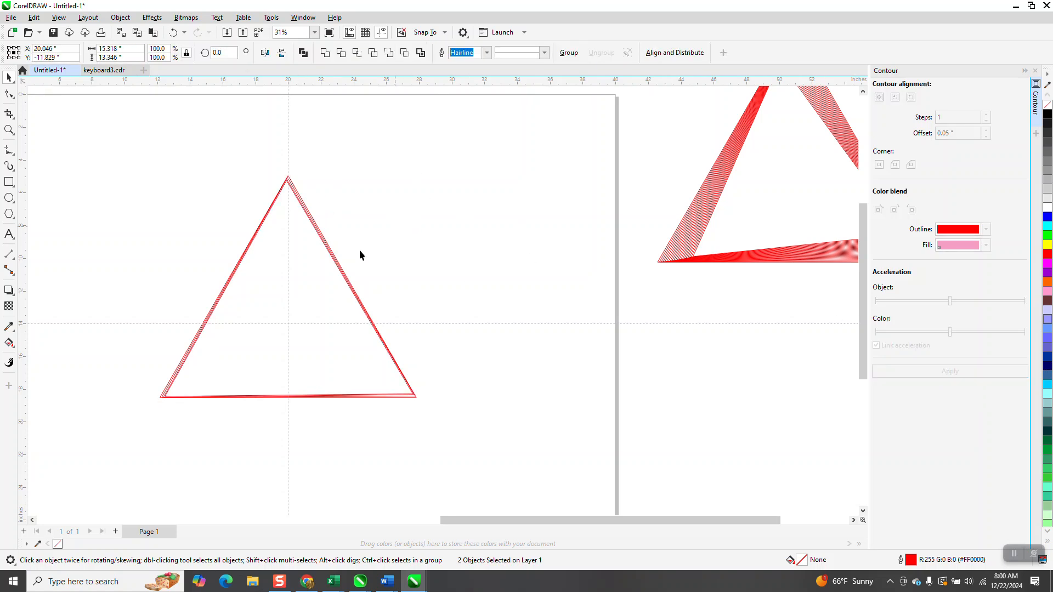
Rotate the new fourth triangle by 0.3 degrees
{"action": "left_click", "coordinate": [322, 281]}
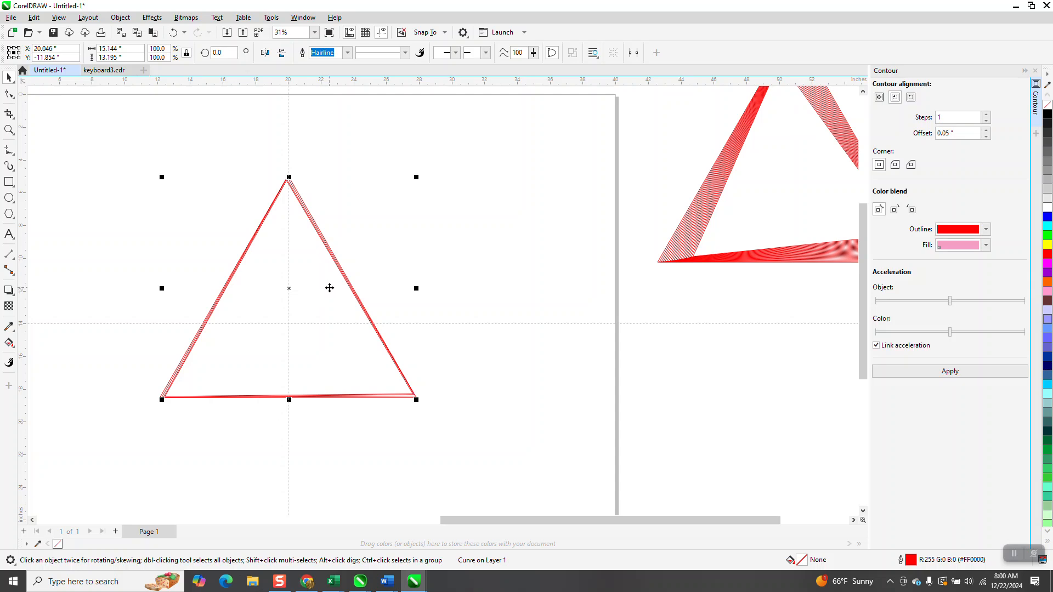
{"action": "double_click", "coordinate": [214, 53]}
{"action": "type", "text": "0.3"}
{"action": "key", "text": "Return"}
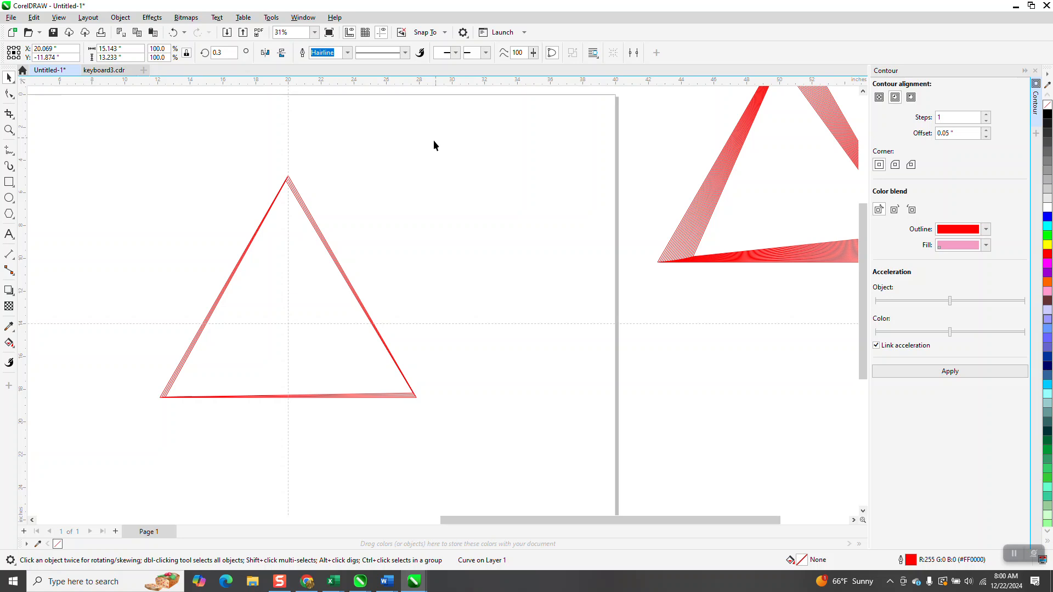
{"action": "left_click", "coordinate": [434, 145]}
Contour the fourth triangle inward by 0.05 inches in one step and break the contour apart
{"action": "left_click", "coordinate": [336, 271]}
{"action": "left_click", "coordinate": [906, 369]}
{"action": "left_click", "coordinate": [555, 237]}
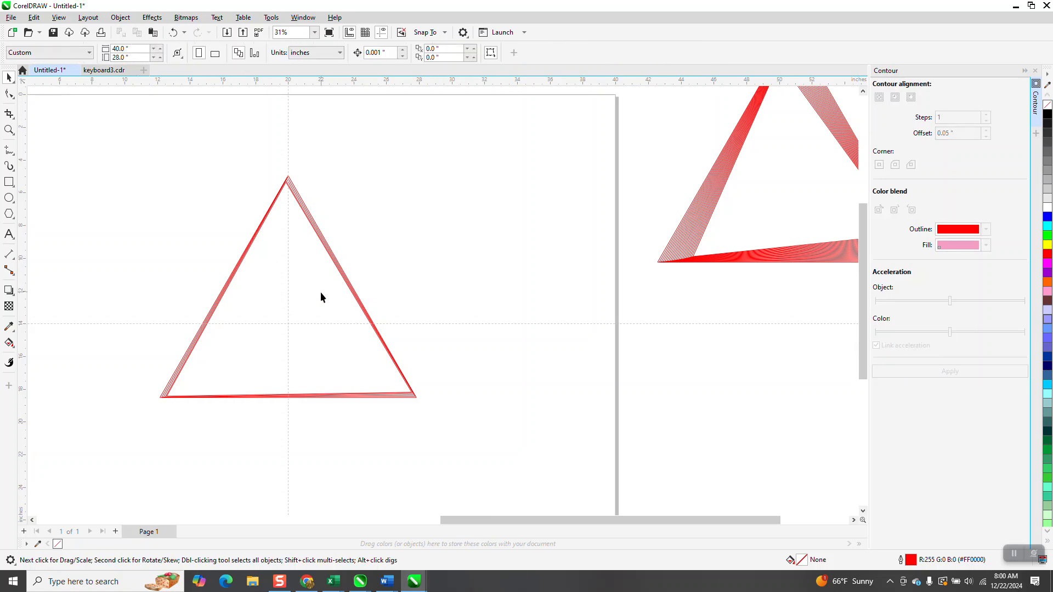
Rotate the new fifth triangle by 0.3 degrees
{"action": "left_click", "coordinate": [322, 290]}
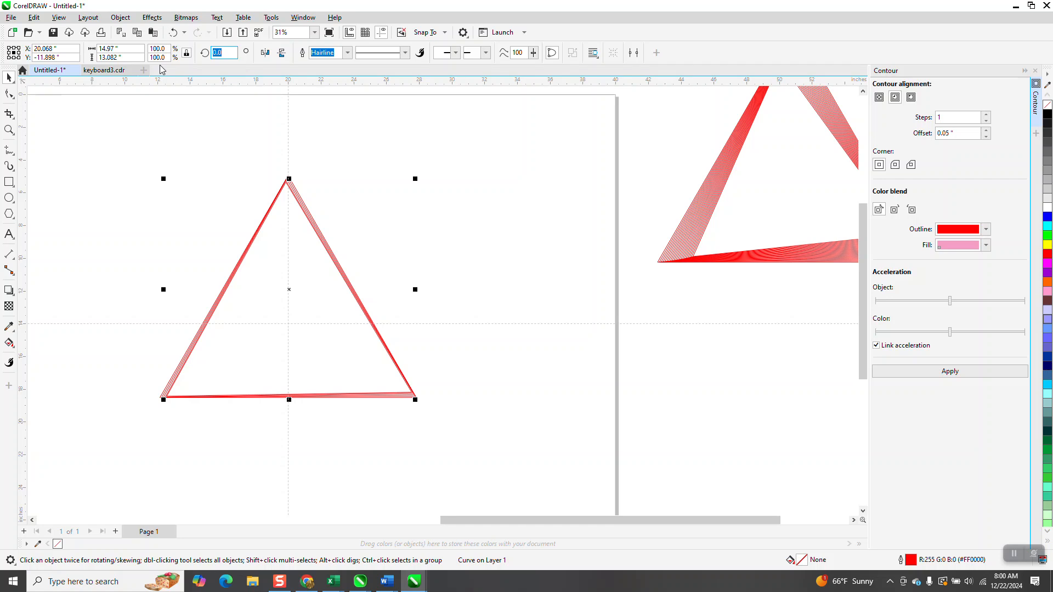
{"action": "key", "text": "Return"}
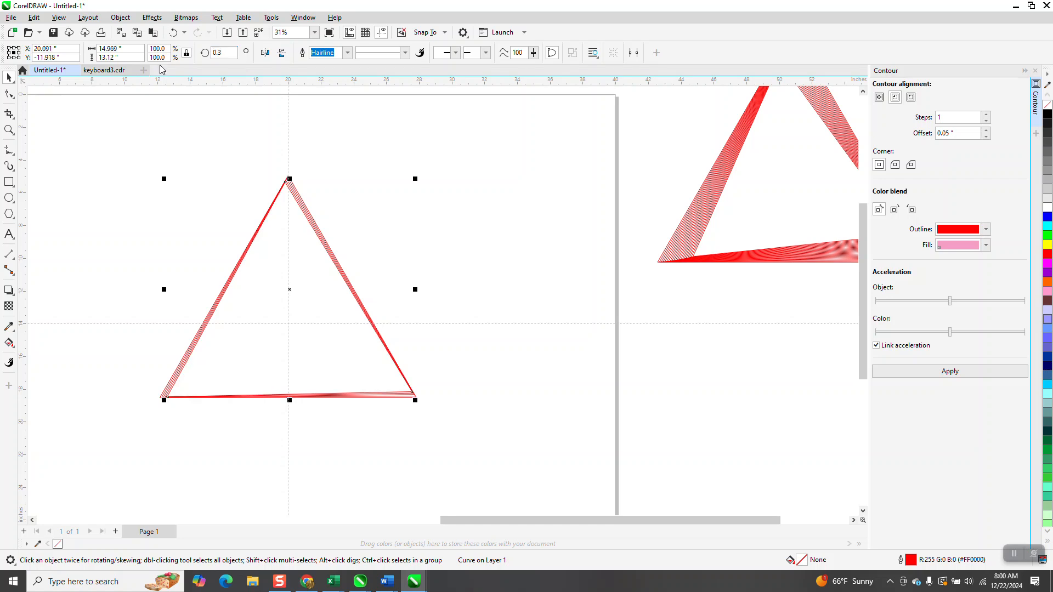
{"action": "left_click", "coordinate": [349, 150]}
Contour the fifth triangle inward by 0.05 inches in one step and break the contour apart
{"action": "left_click", "coordinate": [293, 236]}
{"action": "left_click", "coordinate": [352, 296]}
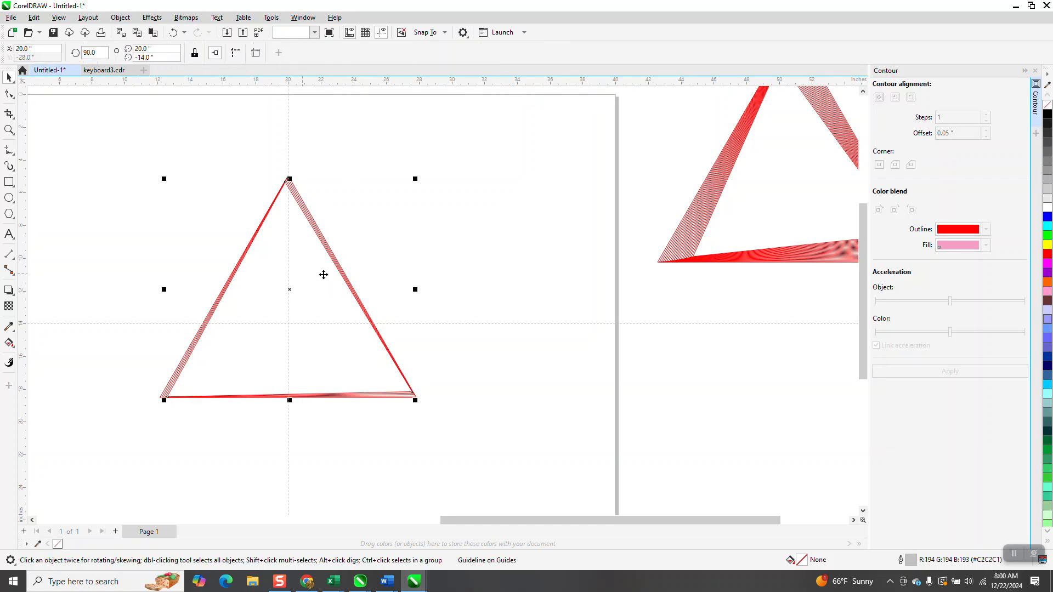
{"action": "left_click", "coordinate": [953, 373]}
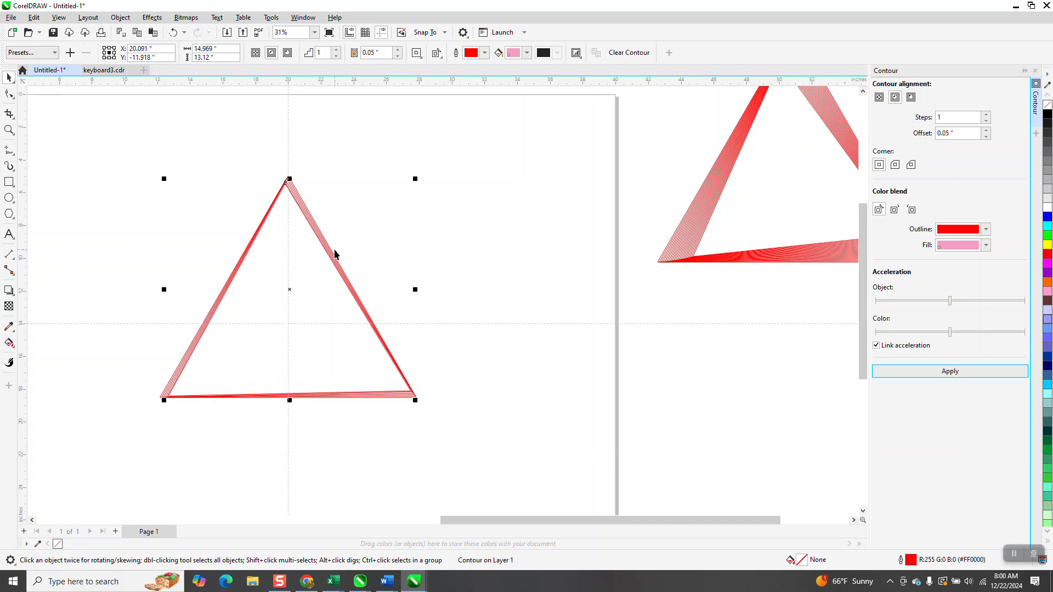
{"action": "key", "text": "ctrl+k"}
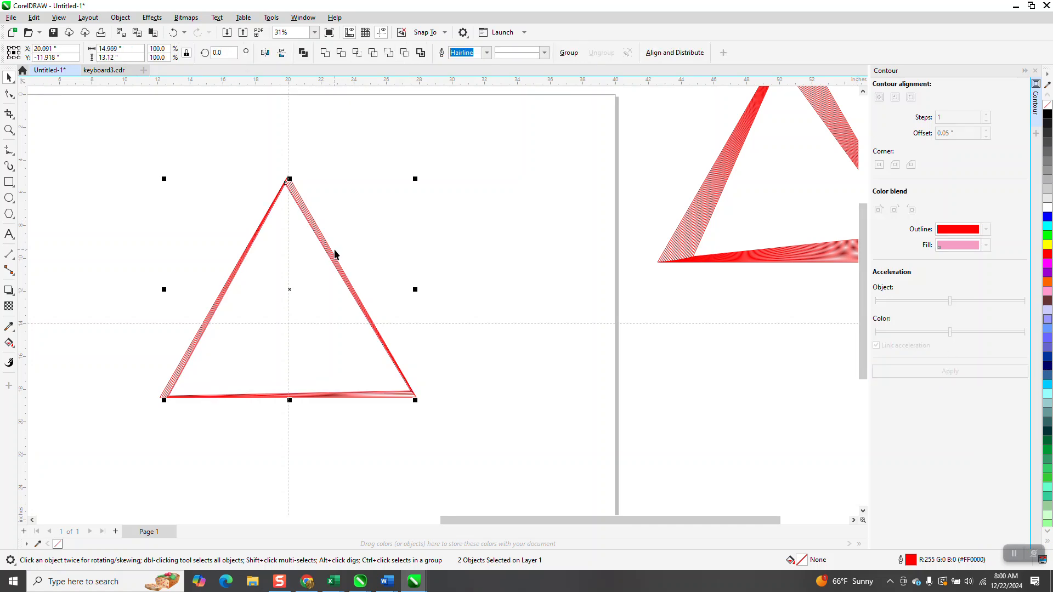
Rotate the new sixth triangle by 0.3 degrees
{"action": "left_click", "coordinate": [360, 251]}
{"action": "left_click", "coordinate": [306, 295]}
{"action": "left_click", "coordinate": [305, 295]}
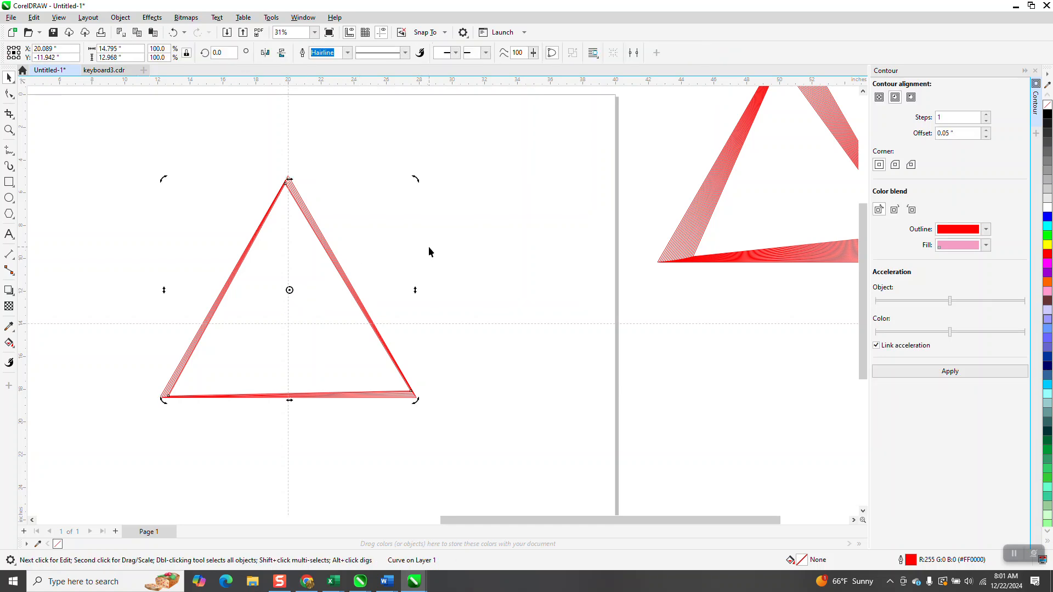
{"action": "left_click", "coordinate": [316, 294]}
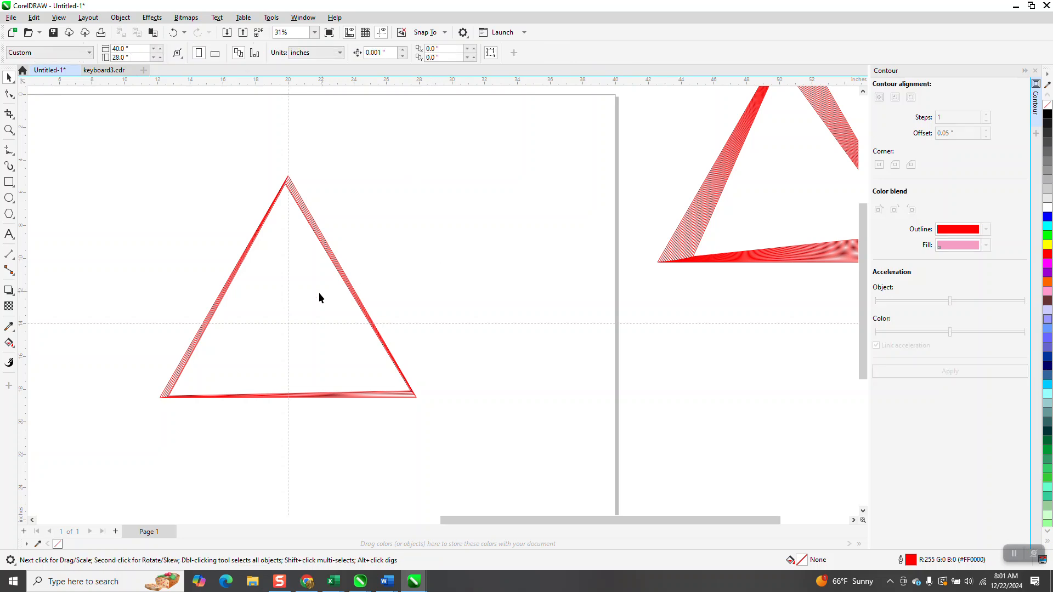
{"action": "left_click", "coordinate": [332, 285]}
{"action": "left_click", "coordinate": [226, 53]}
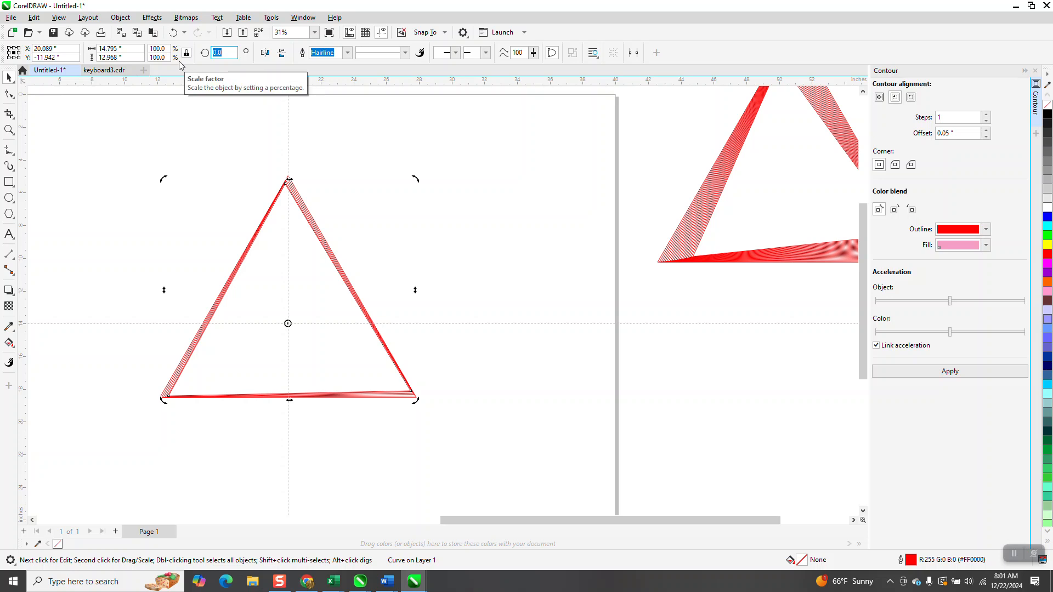
{"action": "type", "text": ".3"}
{"action": "key", "text": "Return"}
Contour the sixth triangle inward by 0.05 inches in one step and break the contour apart
{"action": "left_click", "coordinate": [303, 242]}
{"action": "left_click", "coordinate": [303, 241]}
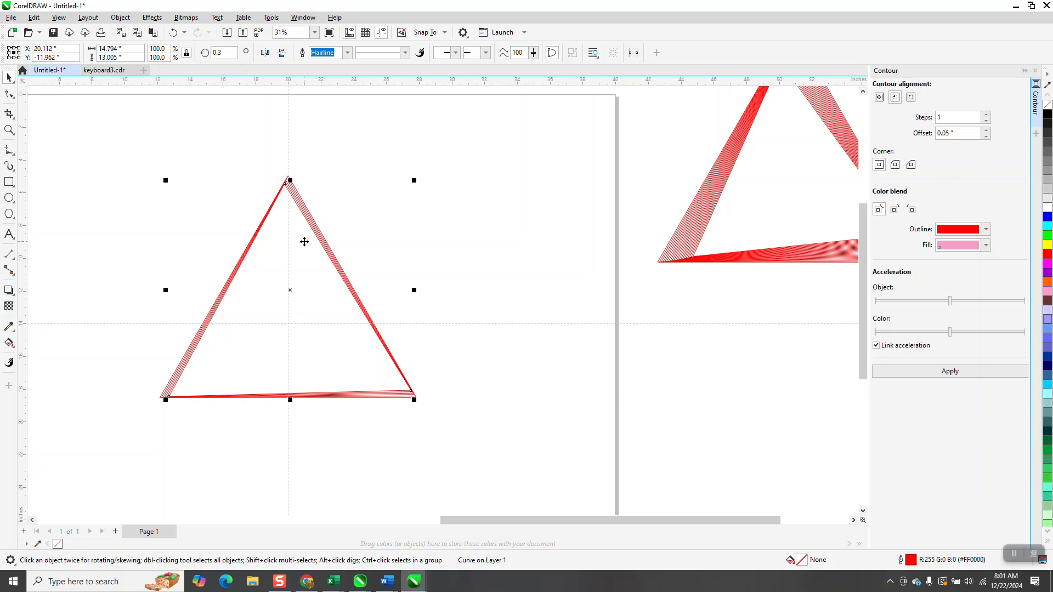
{"action": "left_click", "coordinate": [952, 378]}
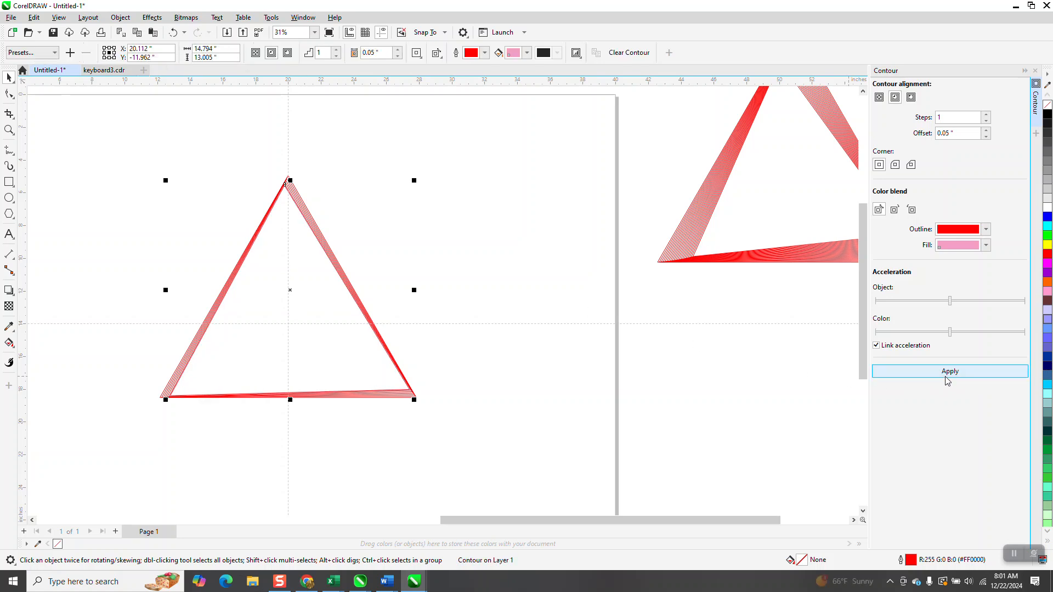
{"action": "key", "text": "ctrl+k"}
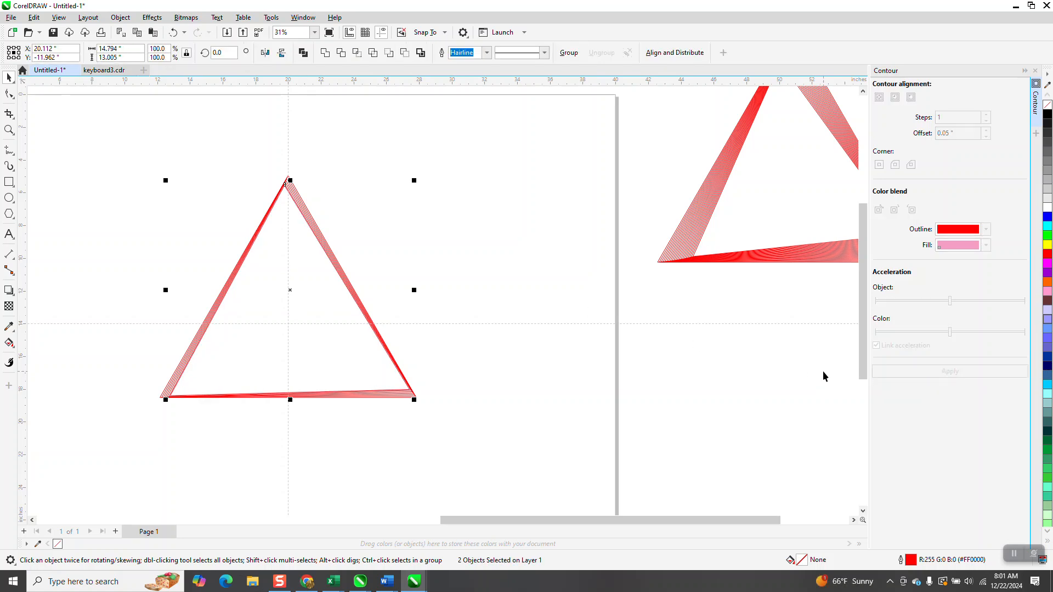
Rotate the new seventh triangle by 0.3 degrees
{"action": "left_click", "coordinate": [585, 269]}
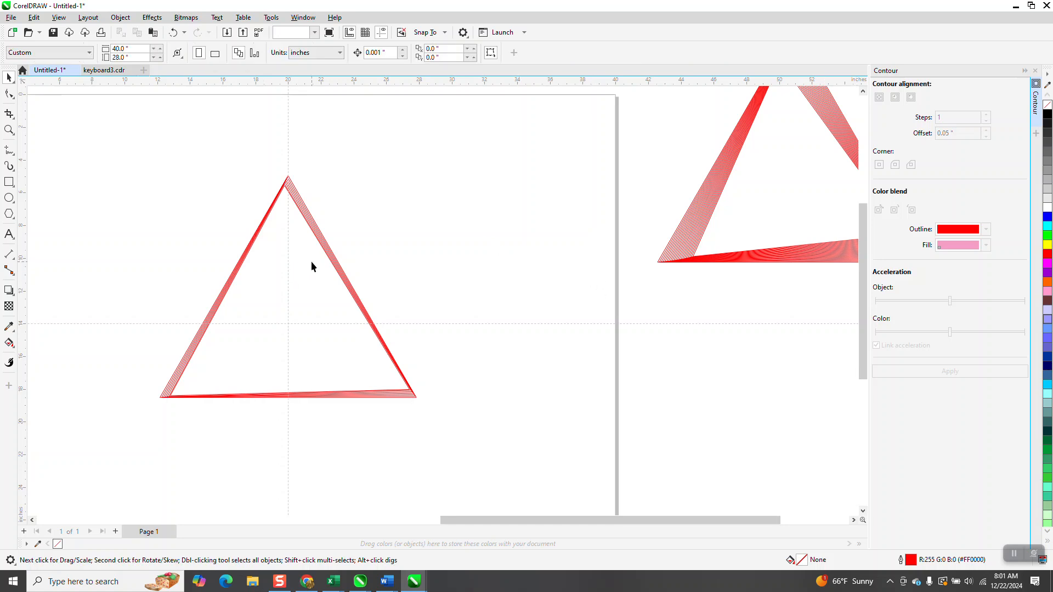
{"action": "left_click", "coordinate": [312, 261]}
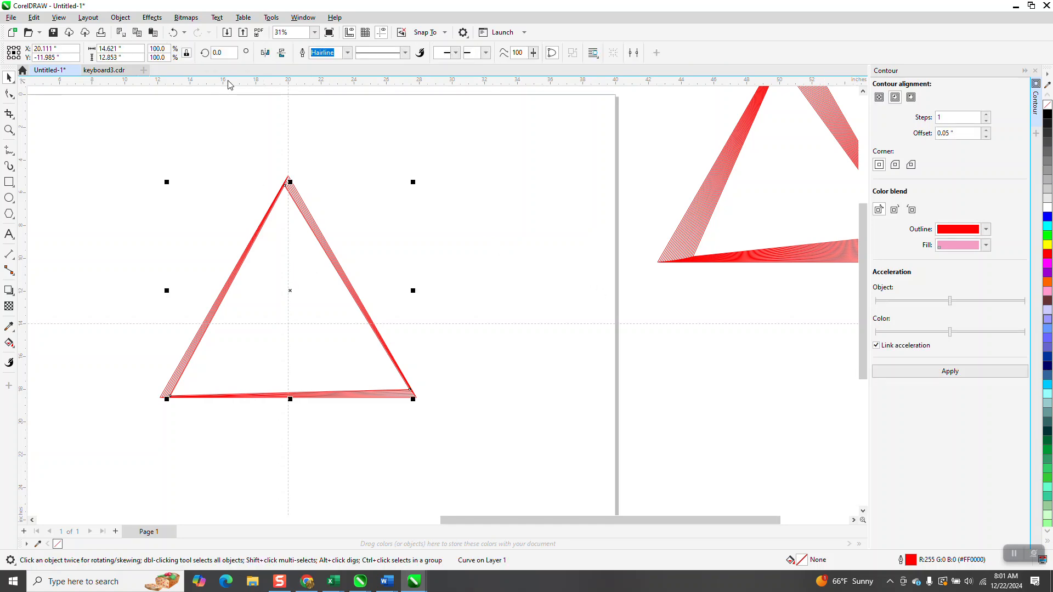
{"action": "left_click", "coordinate": [217, 53]}
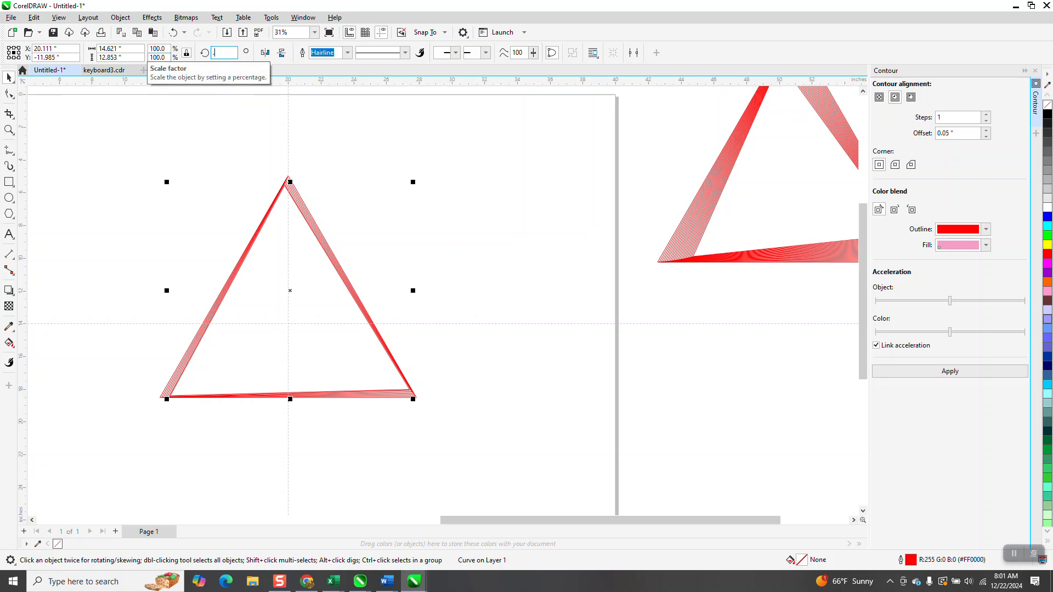
{"action": "type", "text": ".3"}
{"action": "key", "text": "Return"}
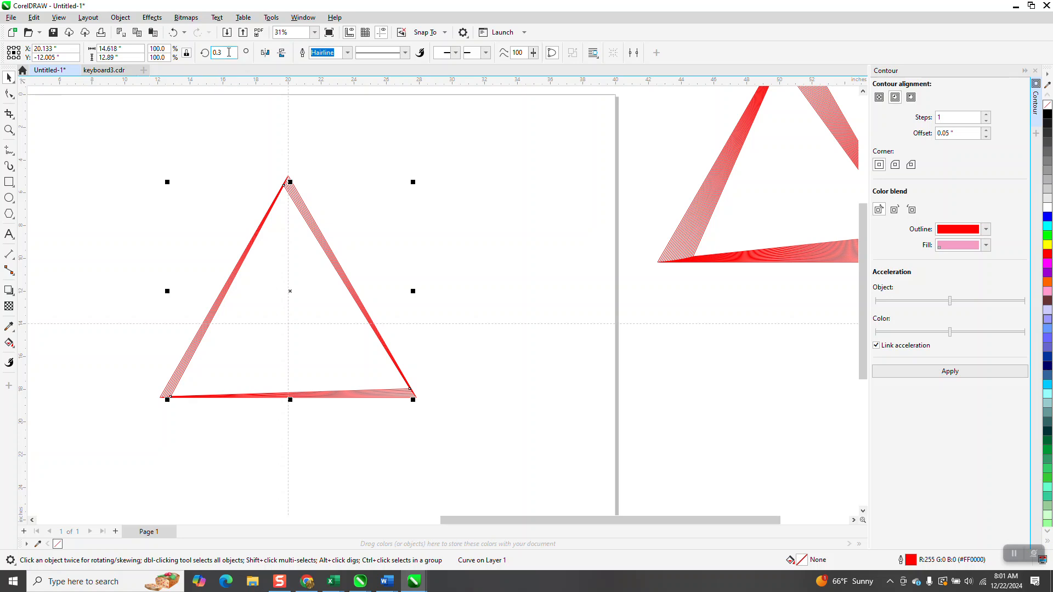
Examine the line spacing at the apex of the nested triangles and compare it with the finished pattern beside the page
{"action": "left_click", "coordinate": [9, 130]}
{"action": "left_click_drag", "start_coordinate": [235, 169], "coordinate": [351, 248]}
{"action": "scroll", "coordinate": [337, 196], "scroll_direction": "down", "scroll_amount": 5}
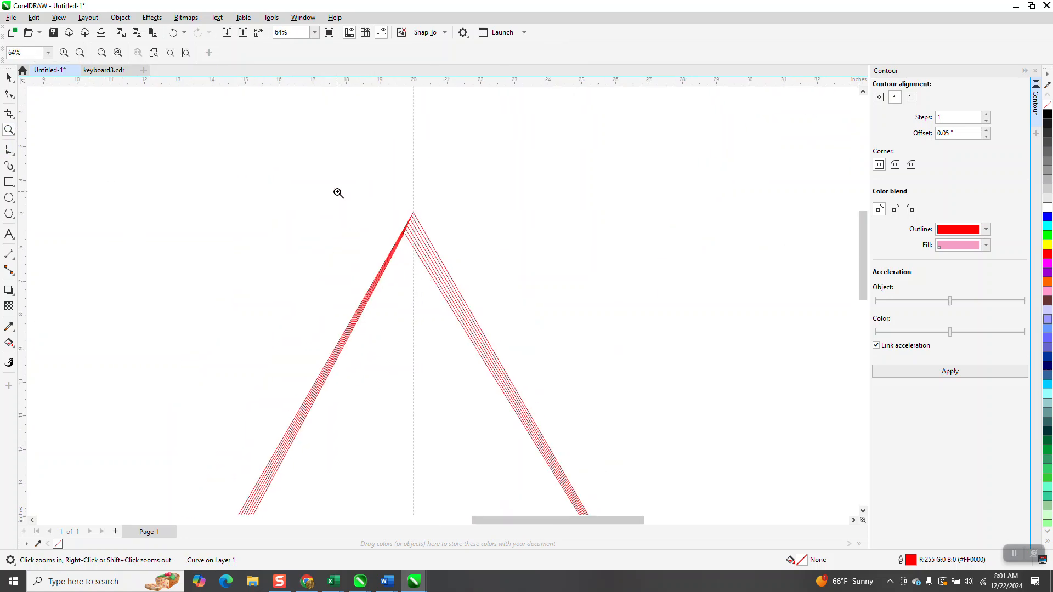
{"action": "scroll", "coordinate": [483, 275], "scroll_direction": "down", "scroll_amount": 2}
{"action": "scroll", "coordinate": [547, 256], "scroll_direction": "down", "scroll_amount": 2}
{"action": "left_click_drag", "start_coordinate": [579, 167], "coordinate": [736, 313]}
{"action": "scroll", "coordinate": [549, 368], "scroll_direction": "down", "scroll_amount": 2}
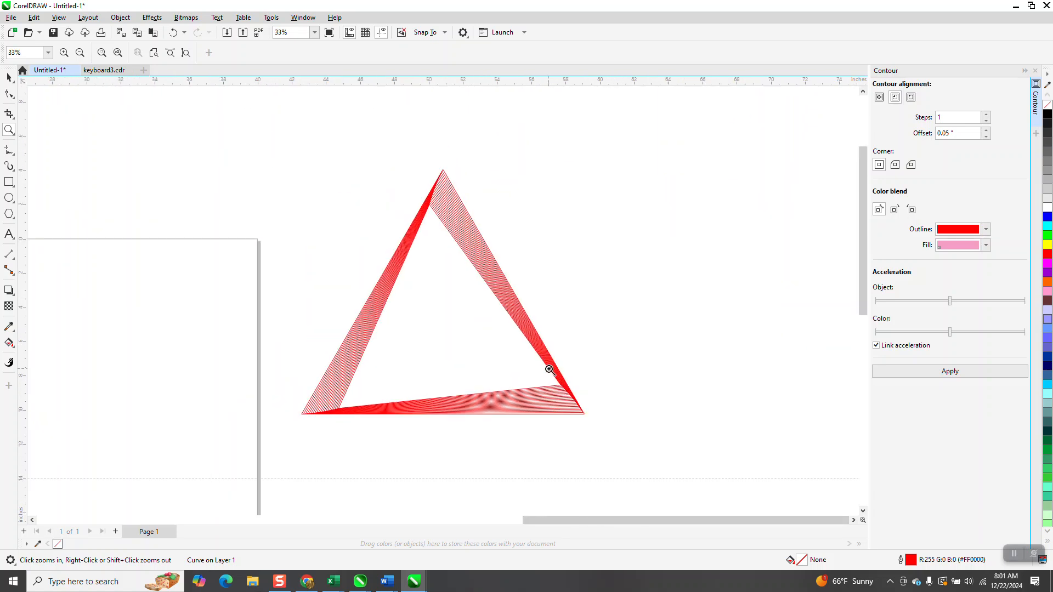
{"action": "scroll", "coordinate": [613, 325], "scroll_direction": "down", "scroll_amount": 5}
Delete all the nested triangles on the page, keeping the finished pattern beside it
{"action": "left_click", "coordinate": [9, 77]}
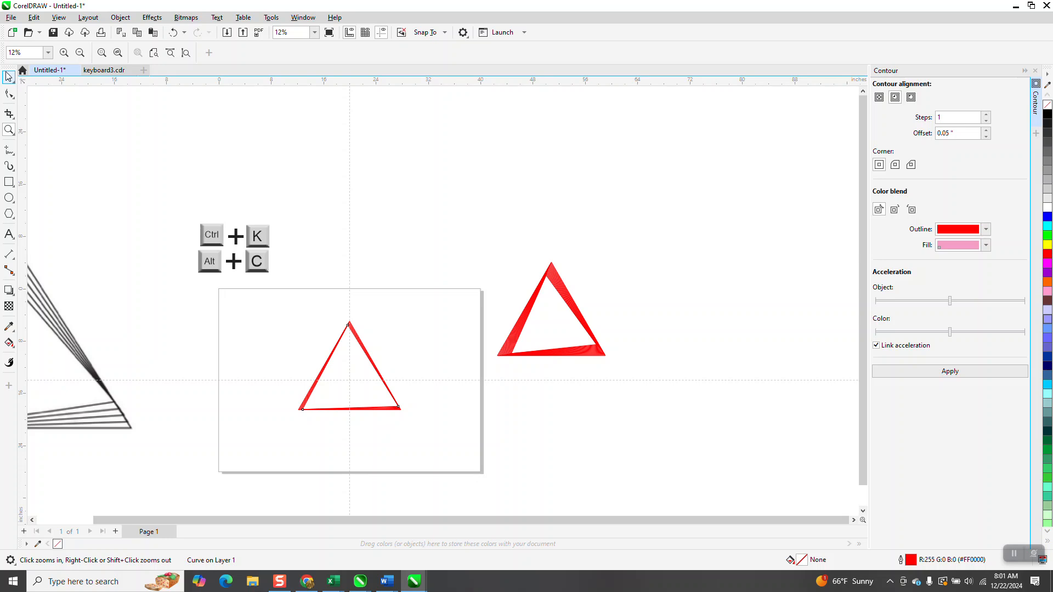
{"action": "left_click_drag", "start_coordinate": [255, 283], "coordinate": [468, 440]}
{"action": "key", "text": "Delete"}
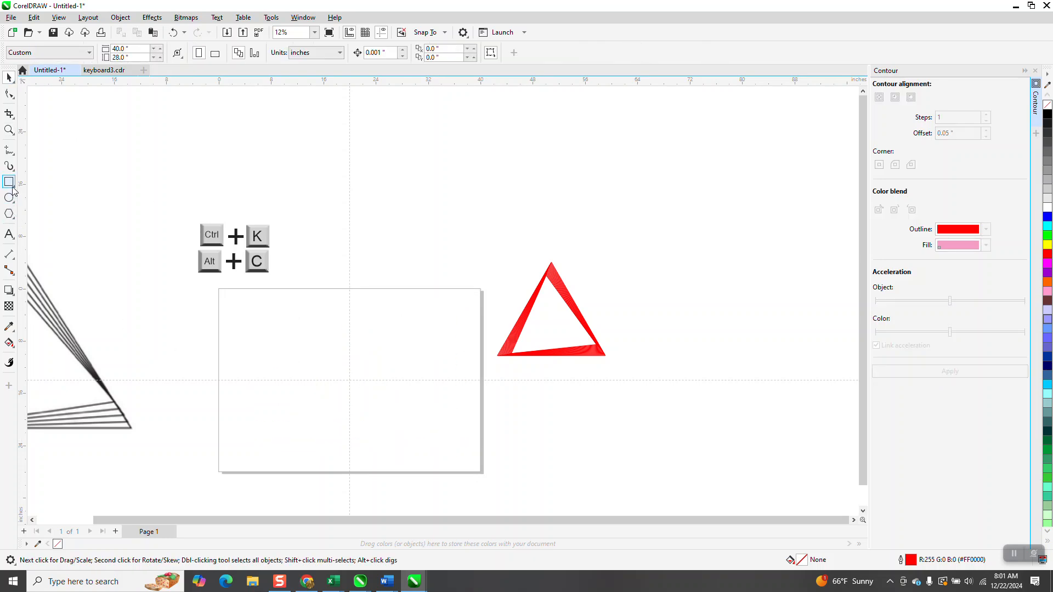
Draw a polygon about 10.3 by 11.9 inches on the empty page
{"action": "left_click", "coordinate": [15, 222]}
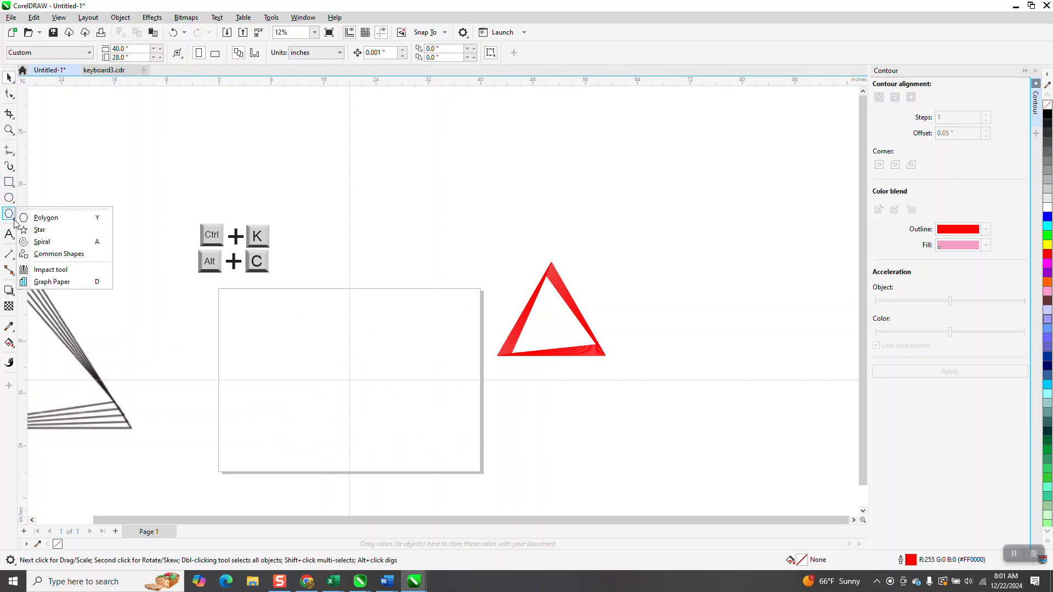
{"action": "left_click", "coordinate": [47, 218]}
{"action": "left_click_drag", "start_coordinate": [374, 308], "coordinate": [300, 390]}
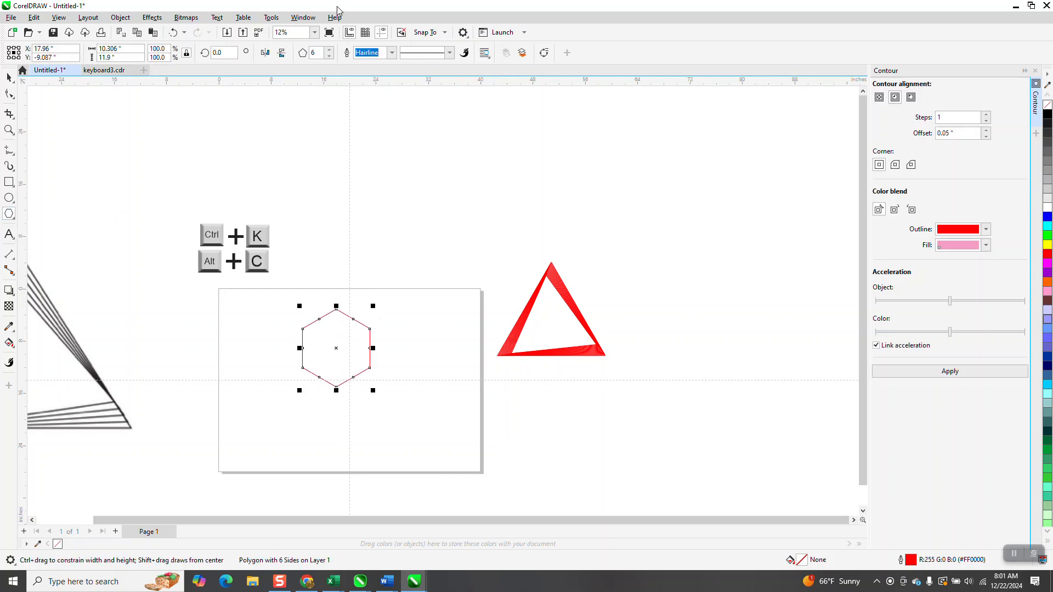
Set the polygon to three sides and center the triangle on the page
{"action": "left_click", "coordinate": [329, 49]}
{"action": "left_click", "coordinate": [329, 50]}
{"action": "left_click", "coordinate": [330, 49]}
{"action": "left_click", "coordinate": [329, 56]}
{"action": "left_click", "coordinate": [329, 56]}
{"action": "left_click", "coordinate": [330, 57]}
{"action": "left_click", "coordinate": [329, 57]}
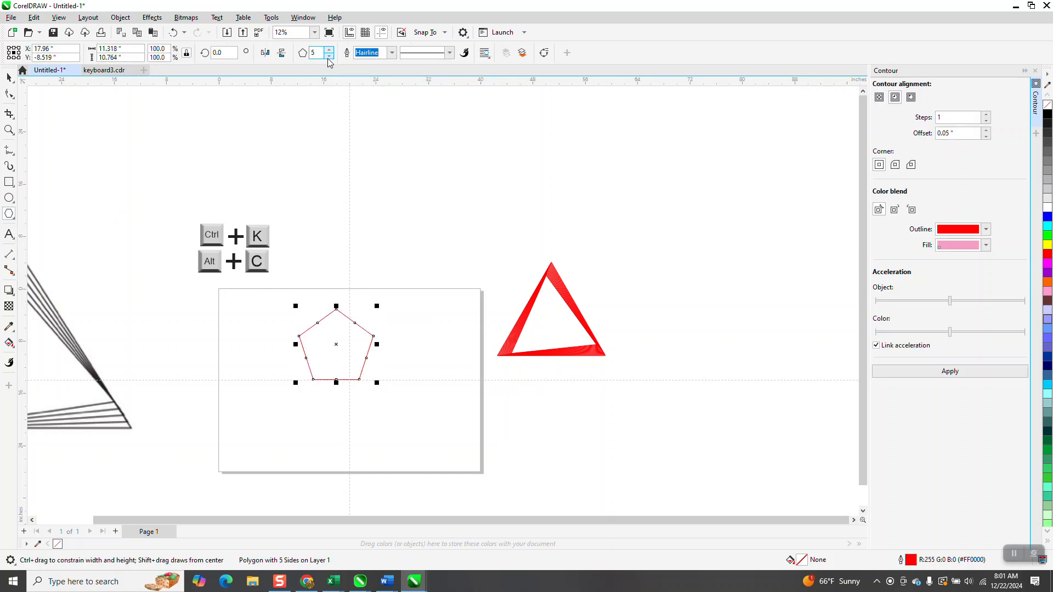
{"action": "left_click", "coordinate": [329, 56]}
{"action": "left_click", "coordinate": [330, 57]}
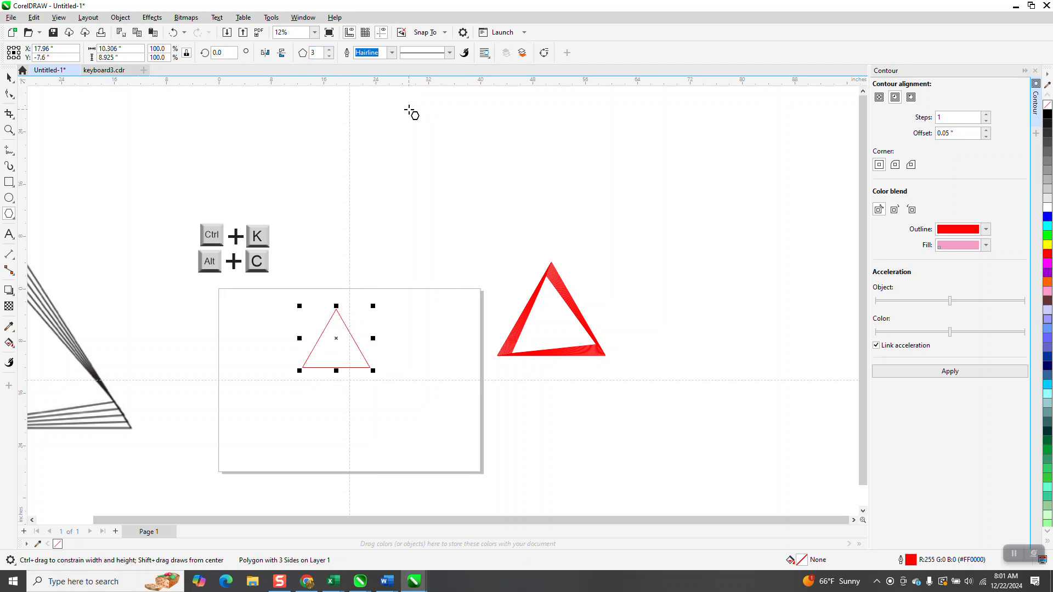
{"action": "key", "text": "p"}
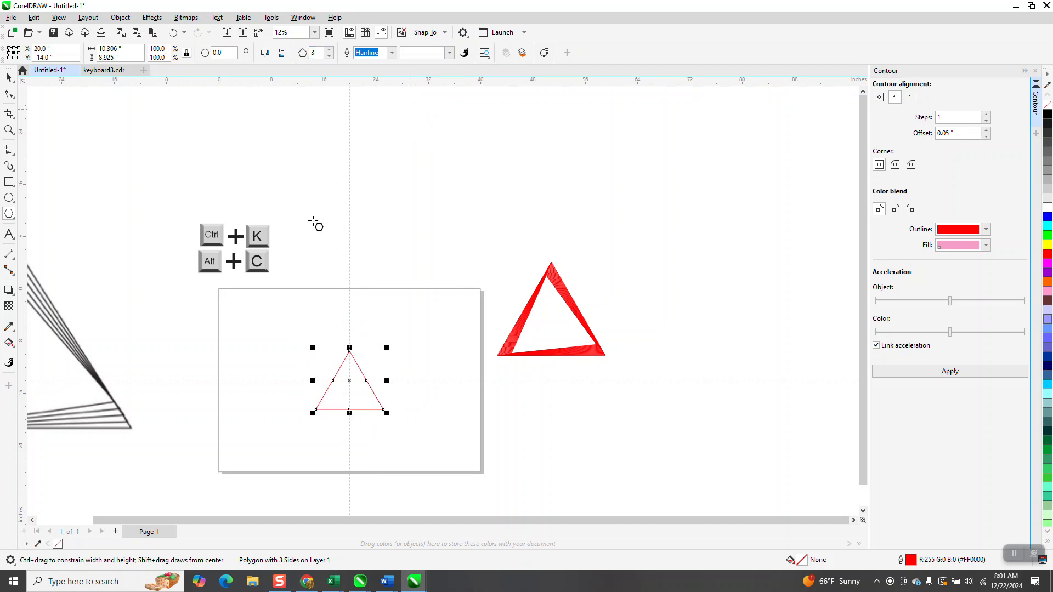
Change the triangle to a six-sided polygon and center it on the page
{"action": "left_click", "coordinate": [9, 130]}
{"action": "left_click_drag", "start_coordinate": [308, 325], "coordinate": [417, 446]}
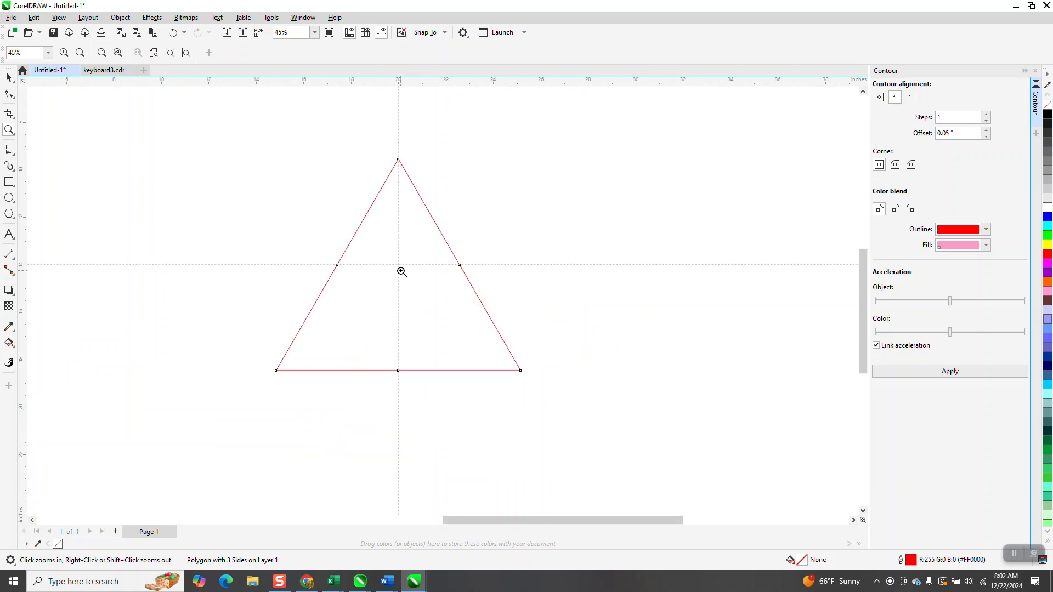
{"action": "left_click", "coordinate": [8, 78]}
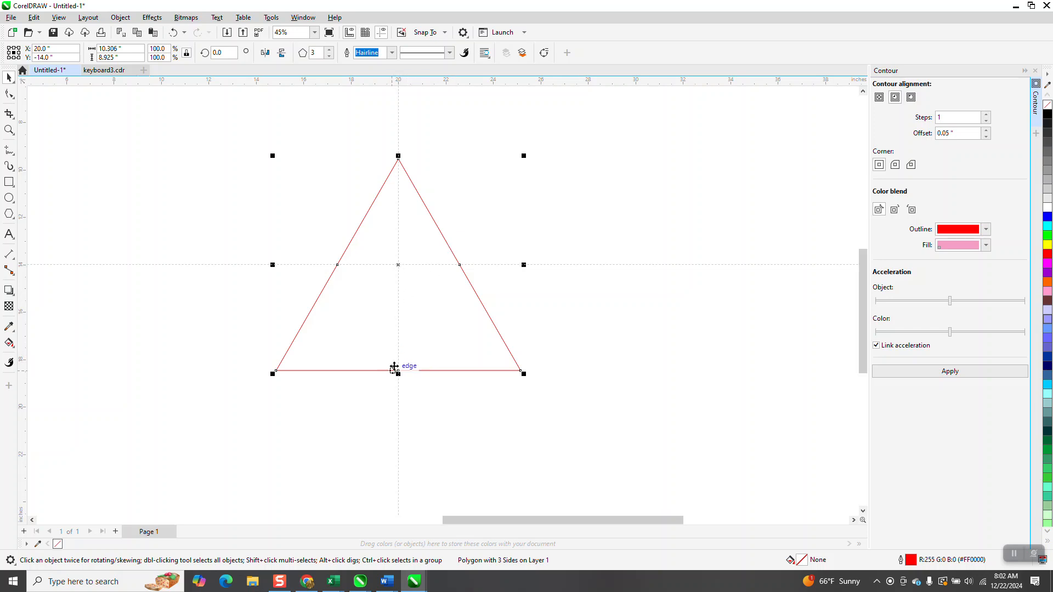
{"action": "left_click", "coordinate": [487, 203]}
{"action": "left_click", "coordinate": [441, 238]}
{"action": "left_click", "coordinate": [330, 49]}
{"action": "left_click", "coordinate": [330, 50]}
{"action": "left_click", "coordinate": [330, 50]}
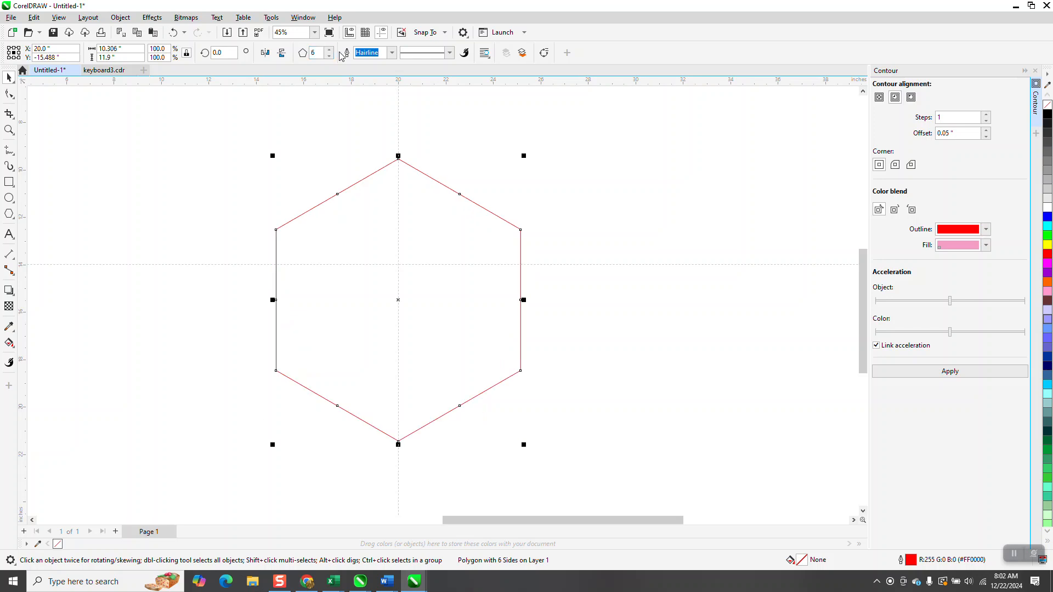
{"action": "key", "text": "p"}
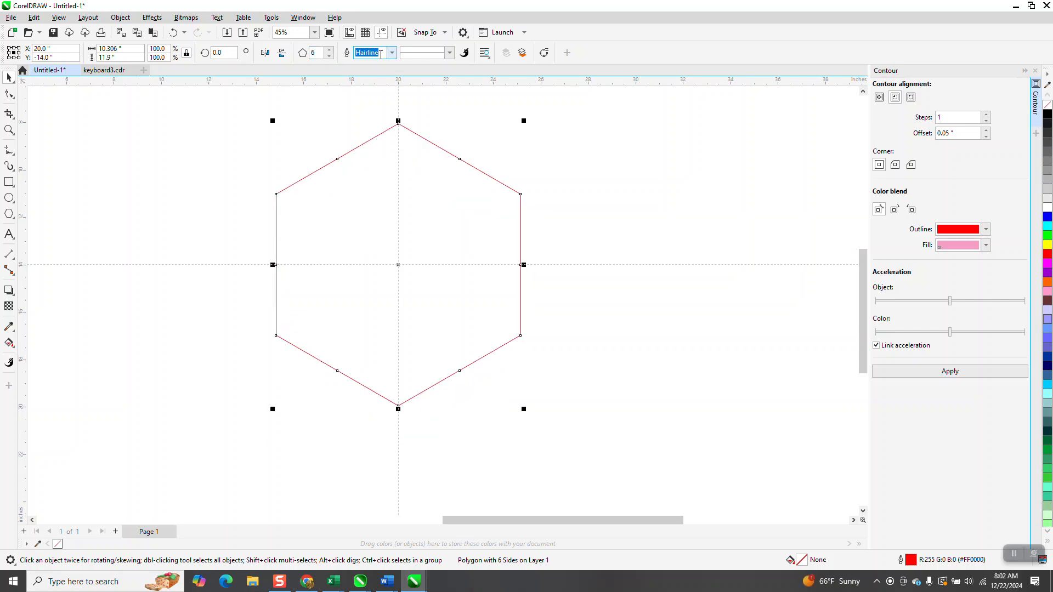
Reduce the centered hexagon to three sides
{"action": "left_click", "coordinate": [329, 56]}
{"action": "left_click", "coordinate": [329, 56]}
{"action": "left_click", "coordinate": [329, 56]}
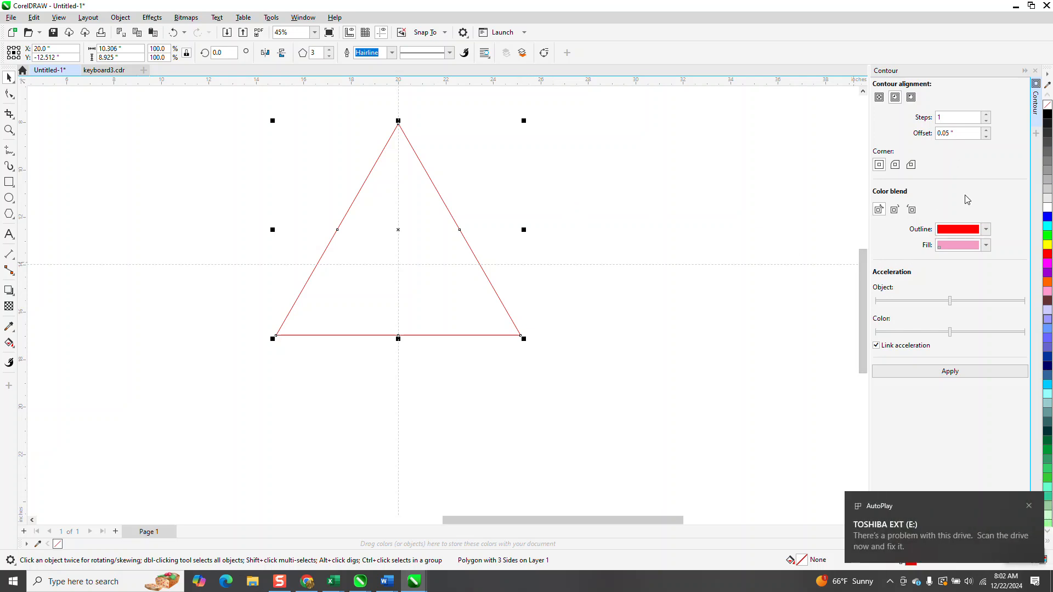
Try a one-step inward contour with a 0.1 inch offset on the triangle and undo it
{"action": "double_click", "coordinate": [955, 134]}
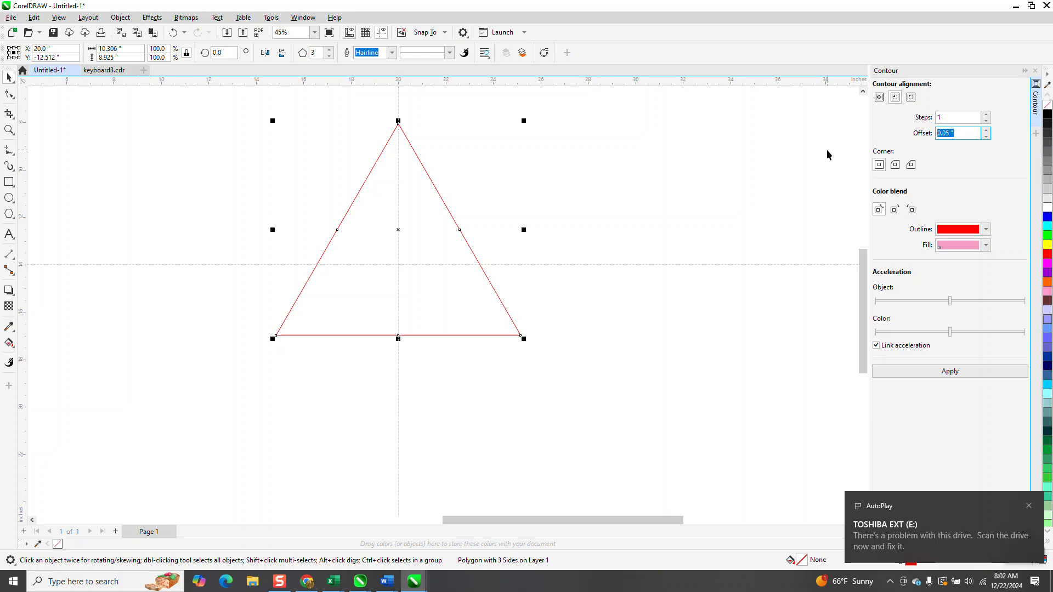
{"action": "type", "text": ".1"}
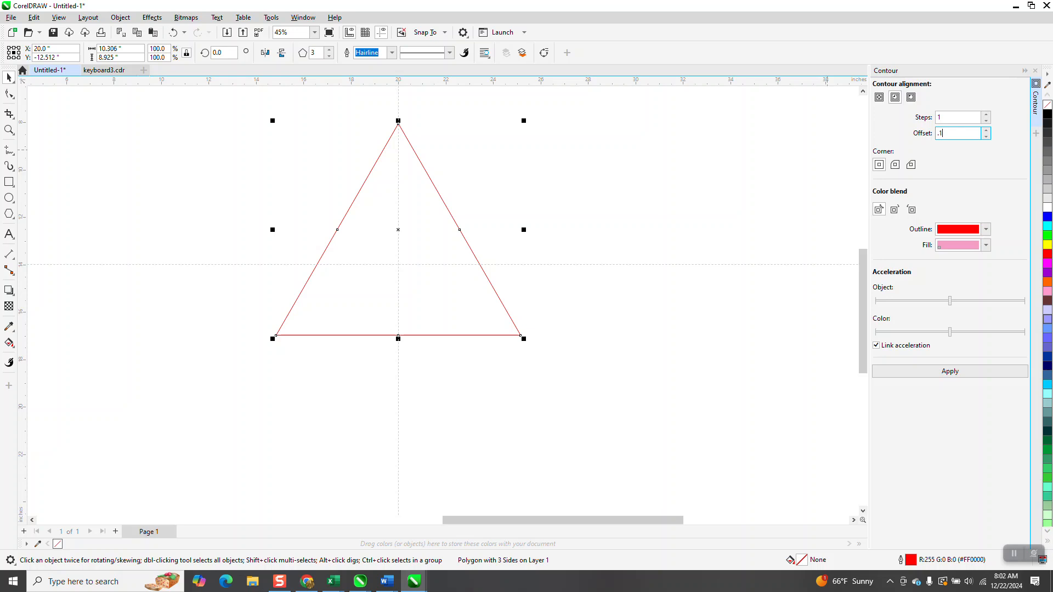
{"action": "left_click", "coordinate": [949, 374]}
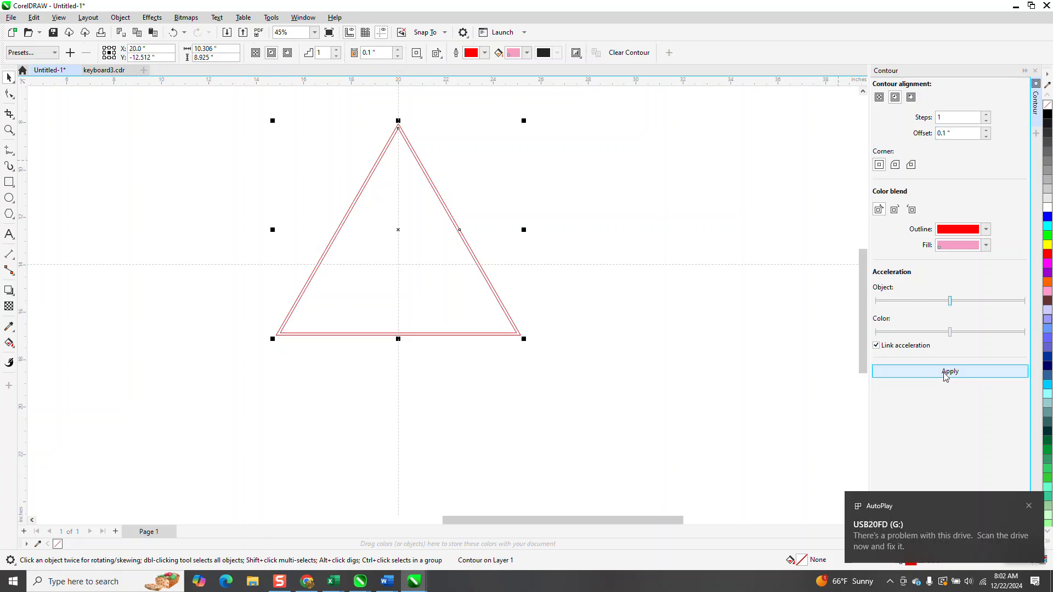
{"action": "left_click", "coordinate": [173, 32]}
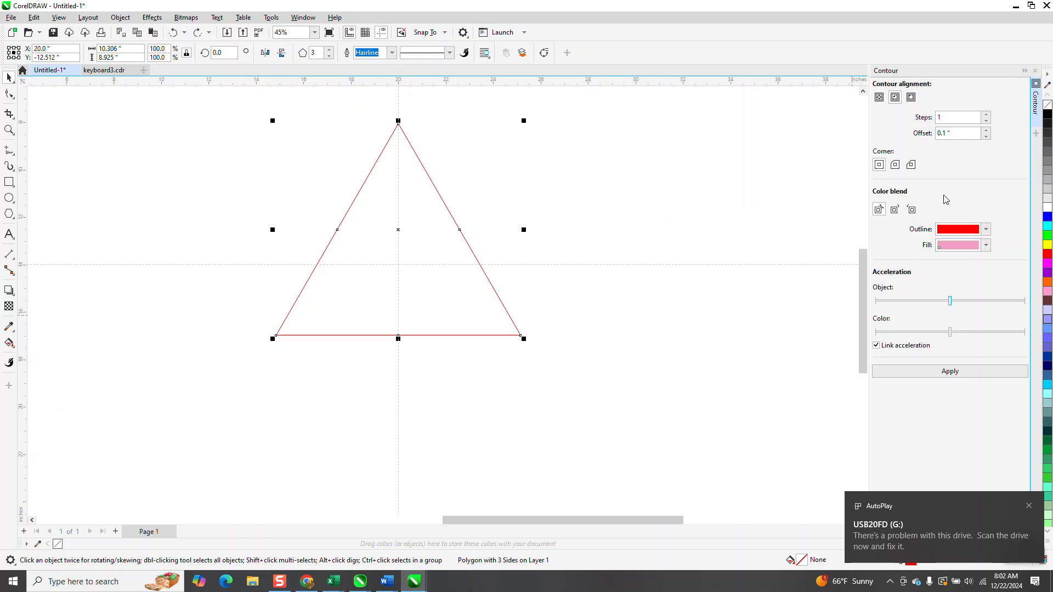
Try a one-step inward contour with a 0.5 inch offset on the triangle and undo it
{"action": "left_click_drag", "start_coordinate": [954, 134], "coordinate": [885, 132]}
{"action": "type", "text": "."}
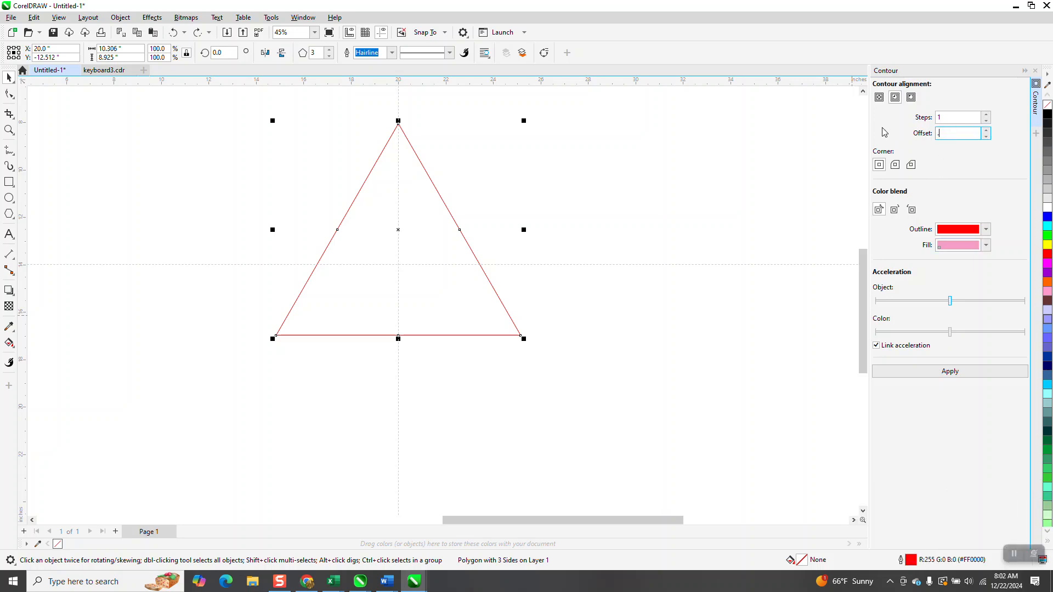
{"action": "type", "text": "5"}
{"action": "left_click", "coordinate": [961, 373]}
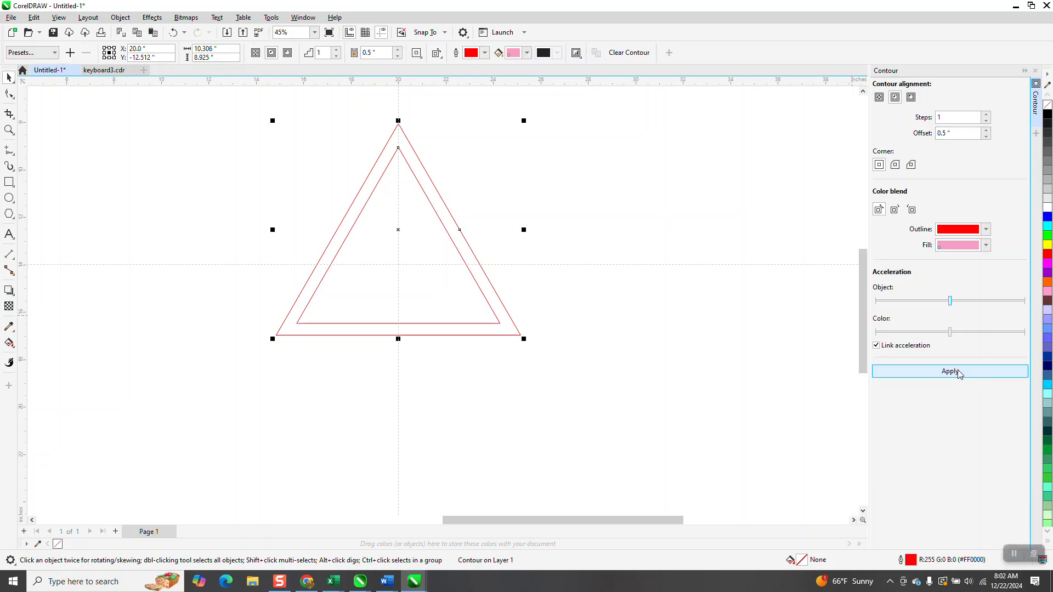
{"action": "left_click", "coordinate": [173, 32]}
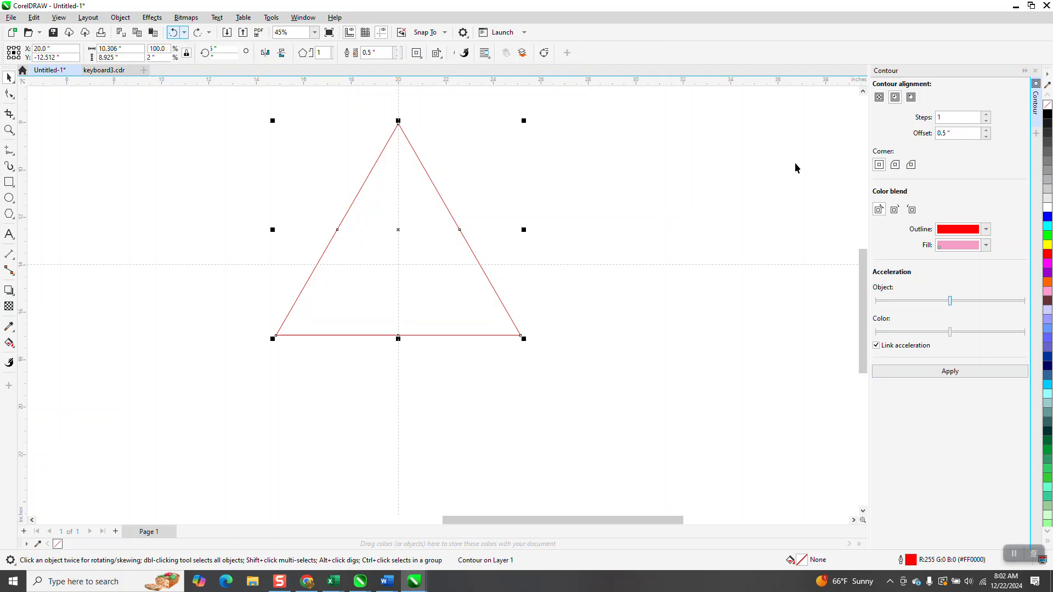
Apply a one-step inward contour with a 0.2 inch offset to the centered triangle
{"action": "left_click_drag", "start_coordinate": [953, 134], "coordinate": [901, 137]}
{"action": "type", "text": ".2"}
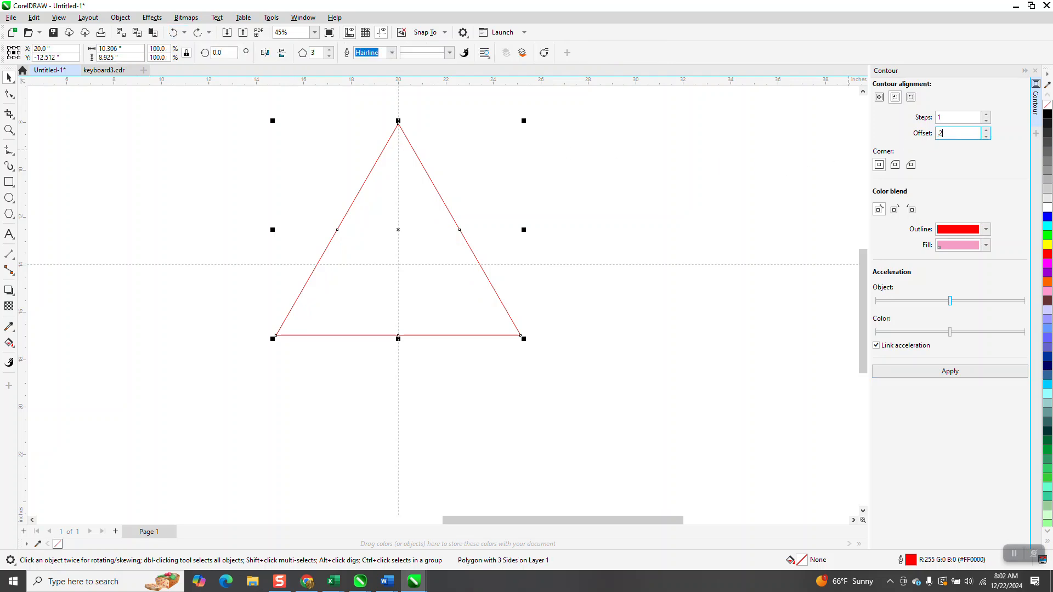
{"action": "key", "text": "Return"}
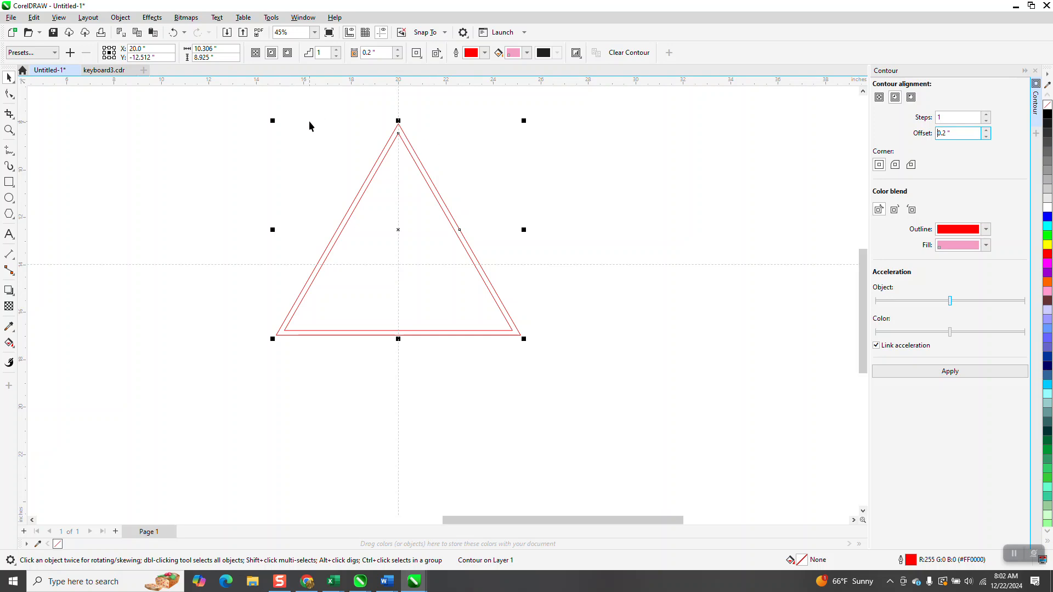
{"action": "left_click", "coordinate": [427, 177]}
{"action": "left_click", "coordinate": [269, 141]}
{"action": "left_click_drag", "start_coordinate": [359, 190], "coordinate": [361, 191]}
{"action": "left_click", "coordinate": [173, 33]}
Break the contour apart from the original triangle and select only the inner triangle
{"action": "left_click", "coordinate": [457, 208]}
{"action": "left_click", "coordinate": [433, 214]}
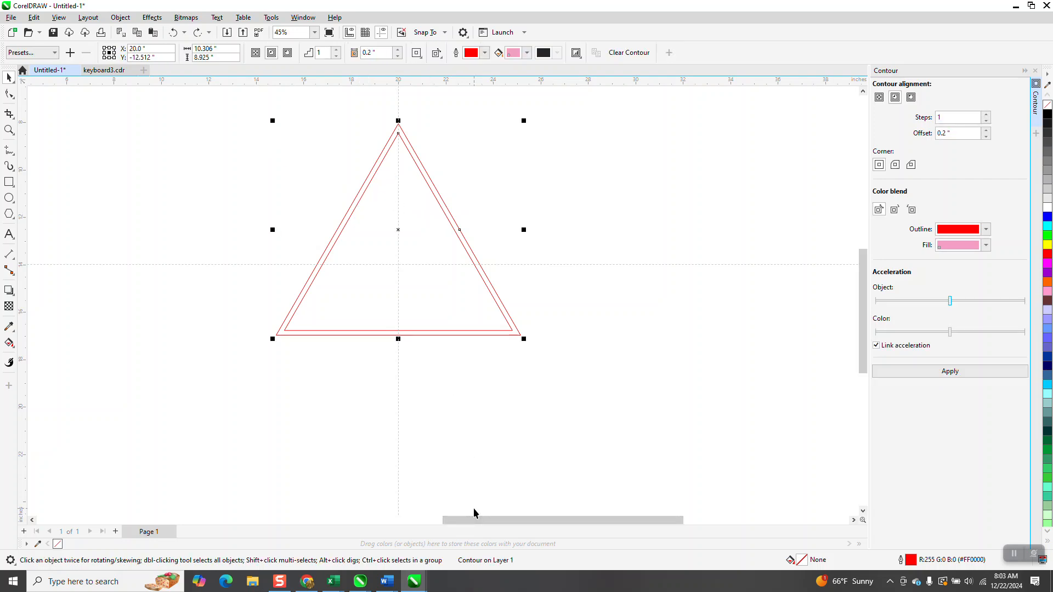
{"action": "left_click", "coordinate": [482, 182]}
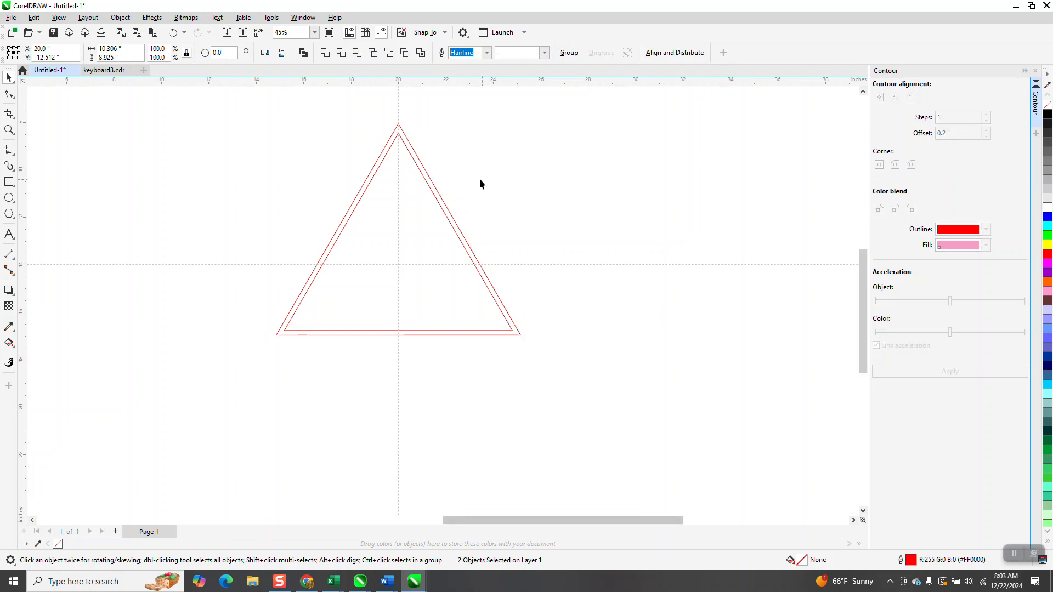
{"action": "left_click", "coordinate": [410, 192]}
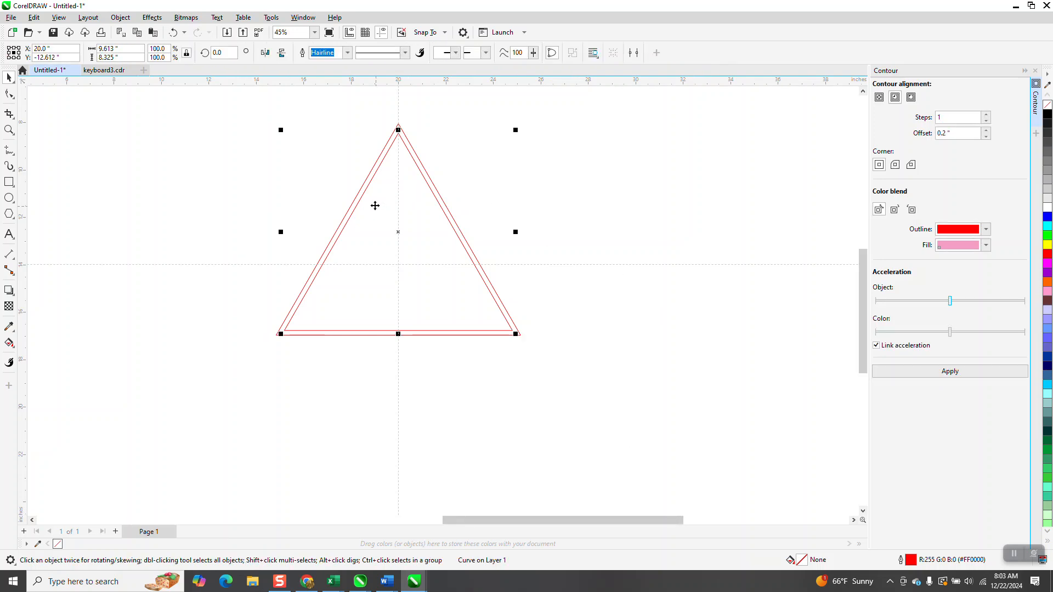
Try rotating the inner triangle by 2 degrees and undo it
{"action": "left_click", "coordinate": [218, 53]}
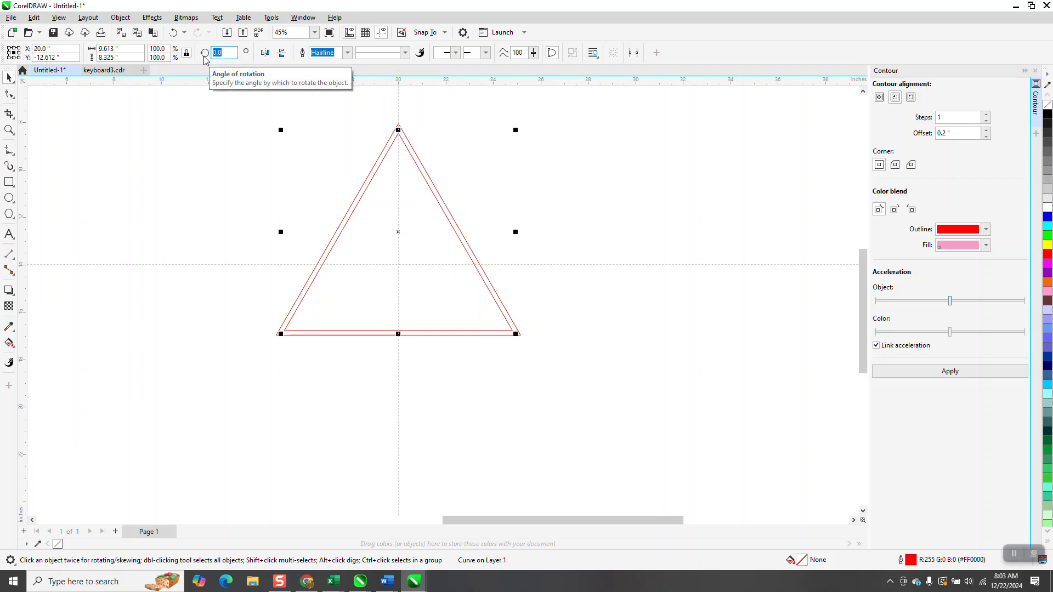
{"action": "type", "text": "2"}
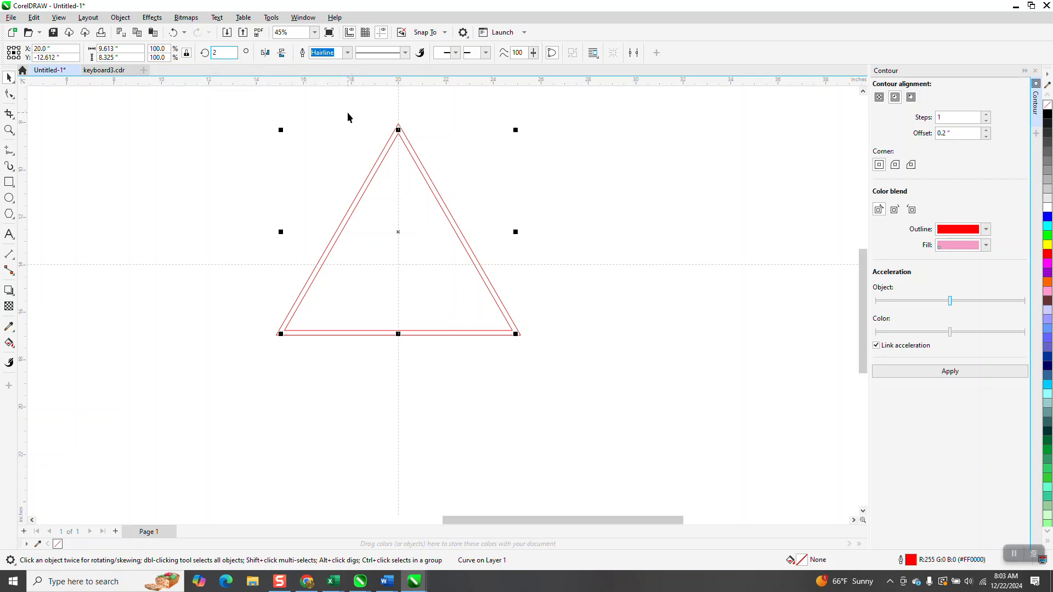
{"action": "key", "text": "Return"}
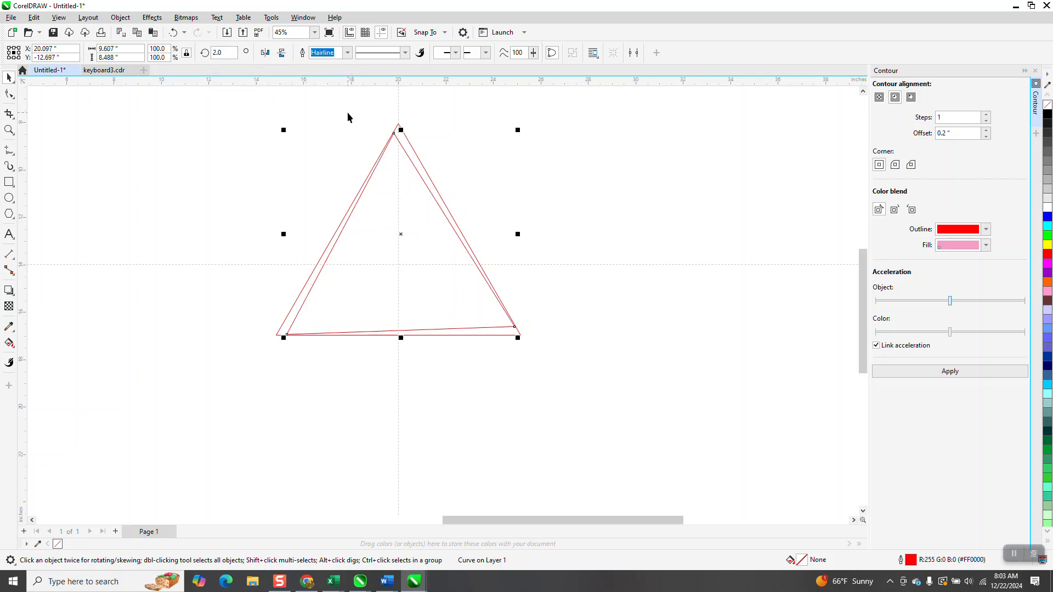
{"action": "left_click", "coordinate": [173, 33]}
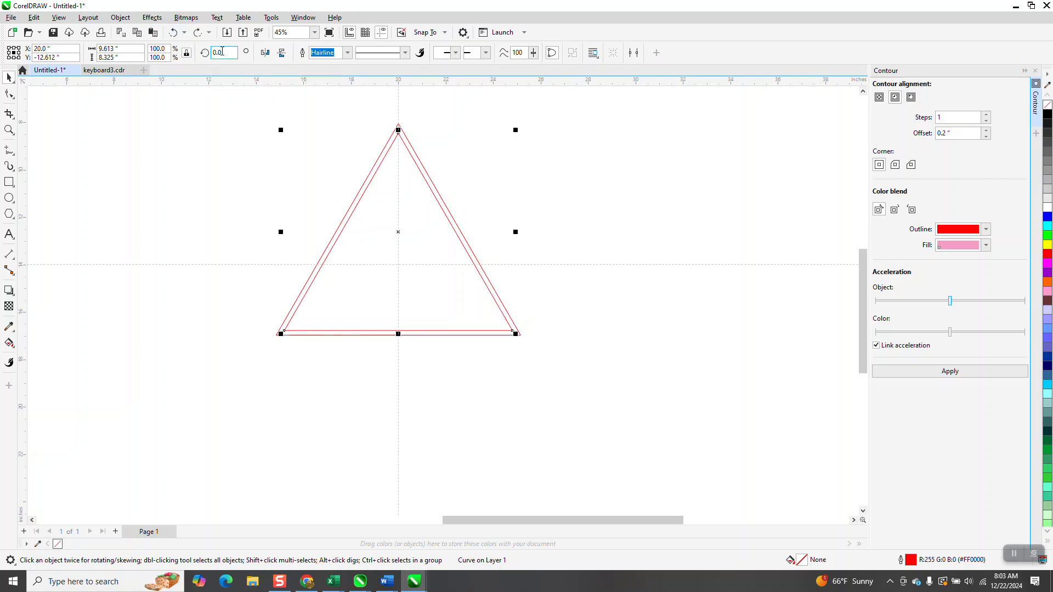
Rotate the inner triangle by 1.5 degrees
{"action": "double_click", "coordinate": [227, 52]}
{"action": "type", "text": "1.5"}
{"action": "key", "text": "Return"}
Contour the rotated triangle inward by 0.2 inch, break the contour apart and select the new innermost triangle
{"action": "left_click", "coordinate": [518, 159]}
{"action": "left_click", "coordinate": [420, 229]}
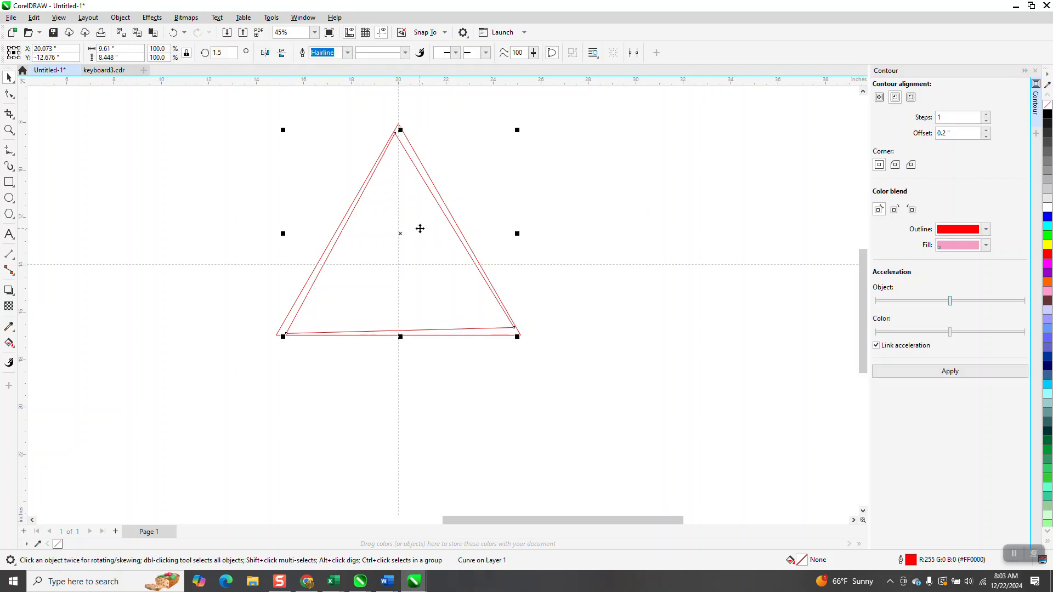
{"action": "left_click", "coordinate": [964, 372]}
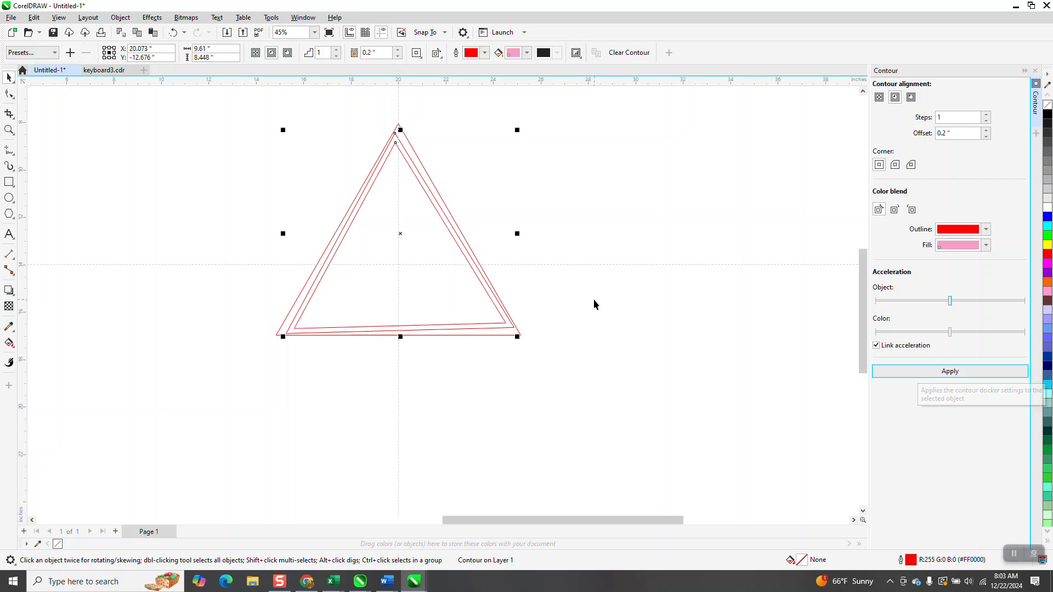
{"action": "key", "text": "ctrl+k"}
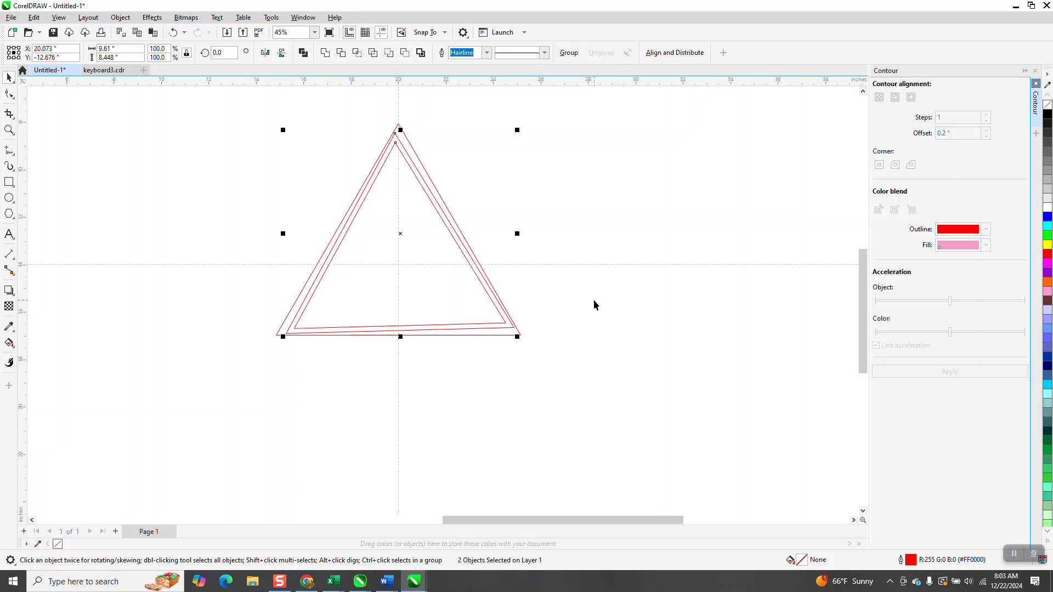
{"action": "left_click", "coordinate": [514, 169]}
{"action": "left_click", "coordinate": [420, 213]}
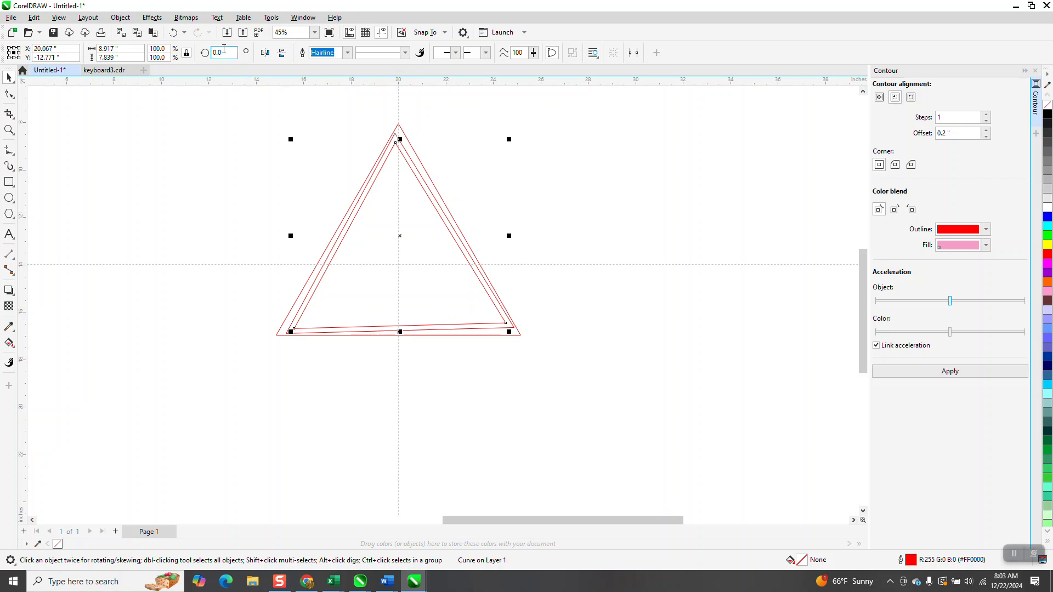
Try rotating the innermost triangle by 0.15 degrees and undo it
{"action": "key", "text": "BackSpace"}
{"action": "key", "text": "Return"}
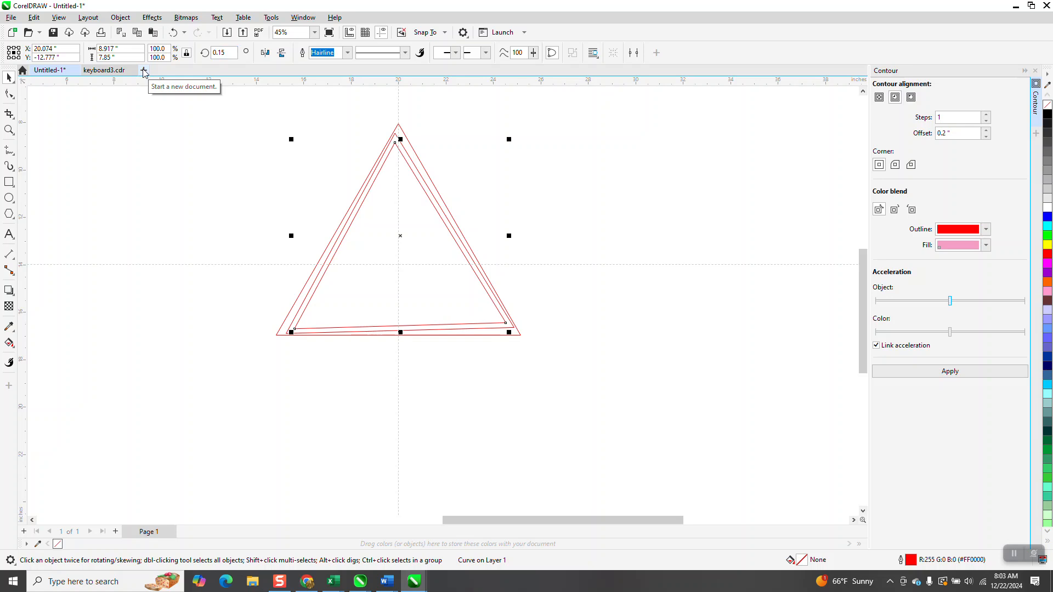
{"action": "left_click", "coordinate": [174, 33]}
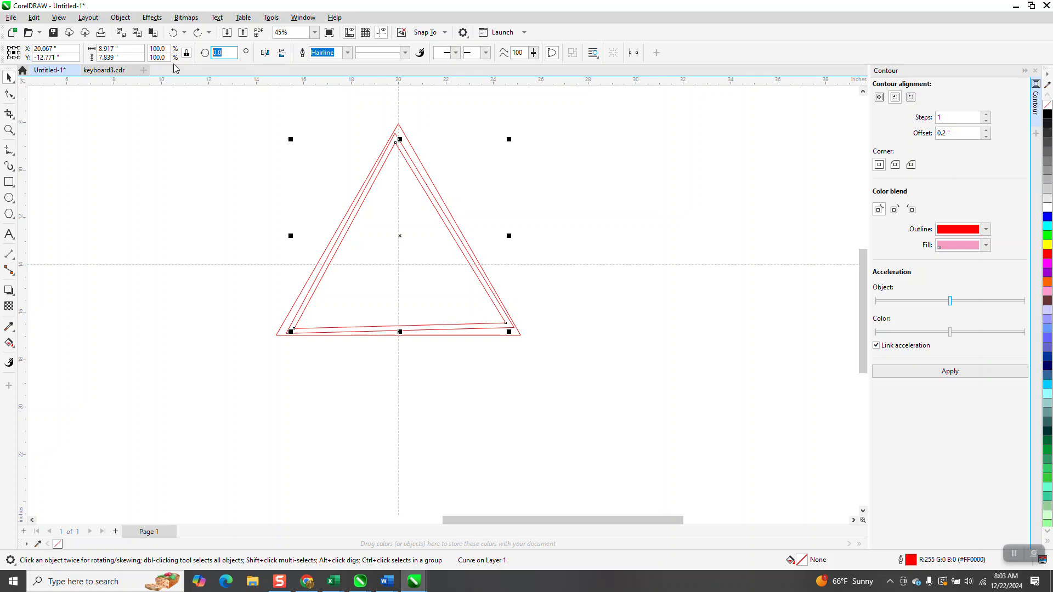
Rotate the innermost triangle by 1.5 degrees and create a broken-apart 0.2 inch inward contour from it
{"action": "type", "text": "1.5"}
{"action": "key", "text": "Return"}
{"action": "left_click", "coordinate": [509, 202]}
{"action": "left_click", "coordinate": [435, 229]}
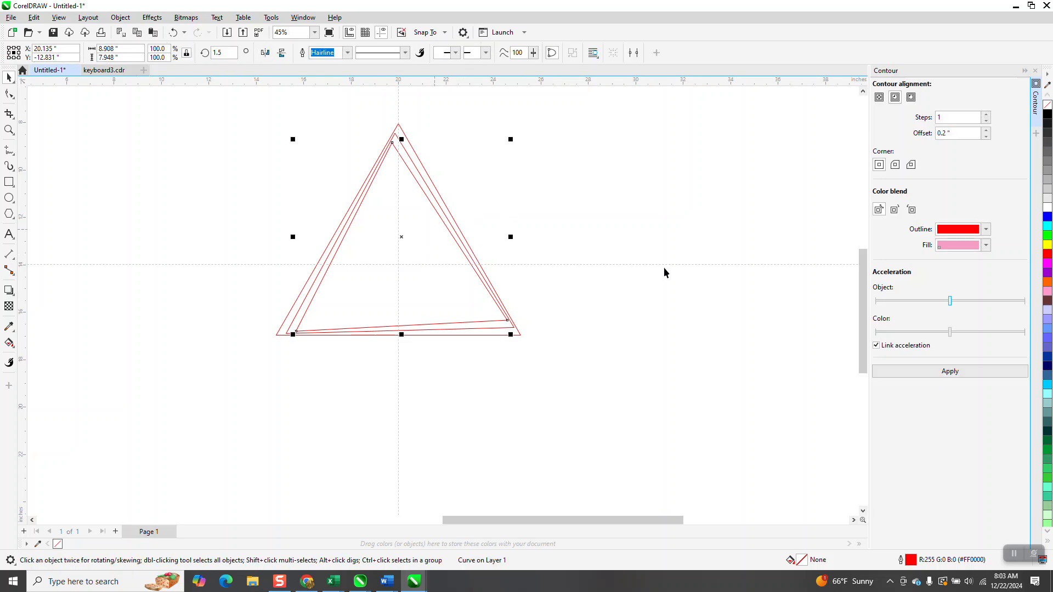
{"action": "left_click", "coordinate": [968, 377]}
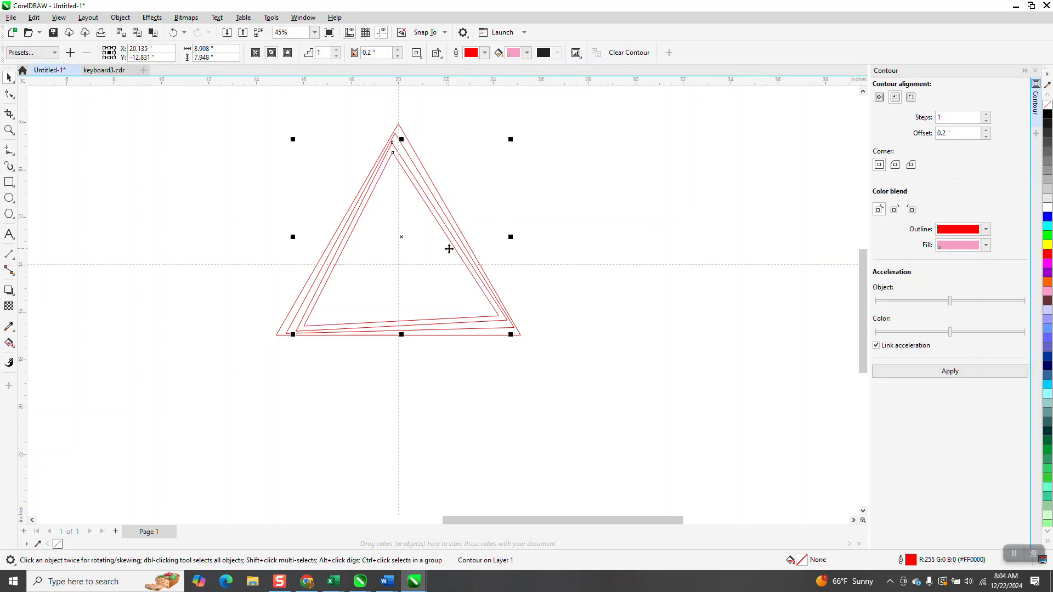
{"action": "key", "text": "ctrl+k"}
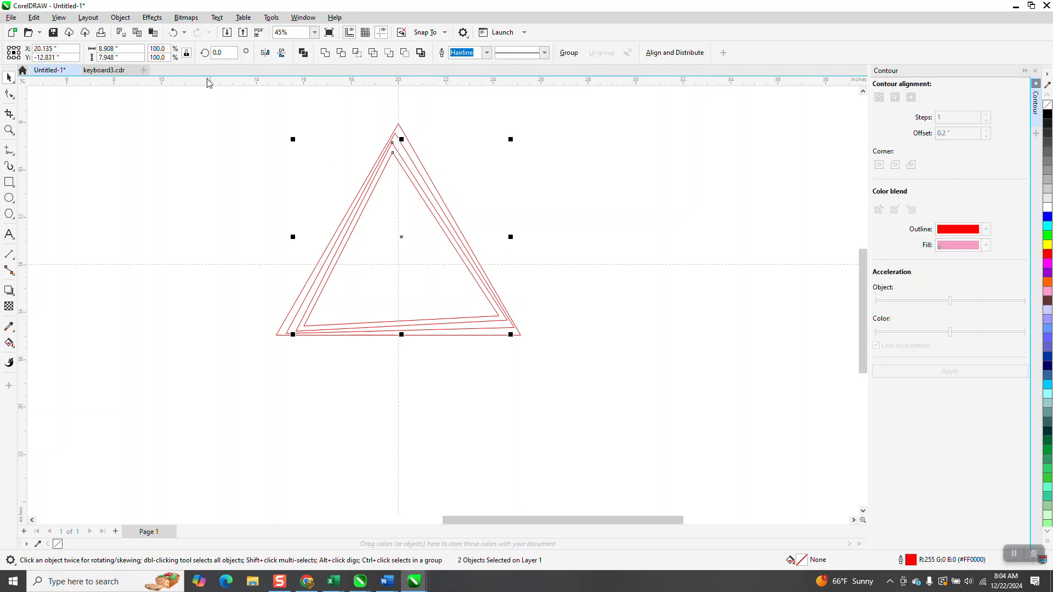
Try rotating both broken-apart triangles together by 1.5 degrees and undo it
{"action": "type", "text": "1.5"}
{"action": "key", "text": "Return"}
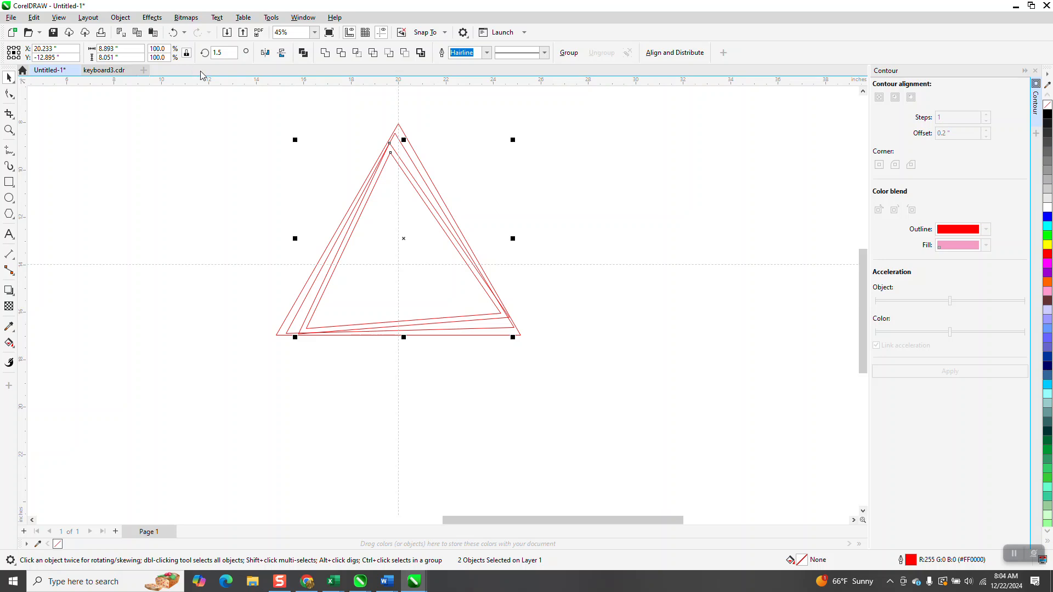
{"action": "left_click", "coordinate": [173, 33]}
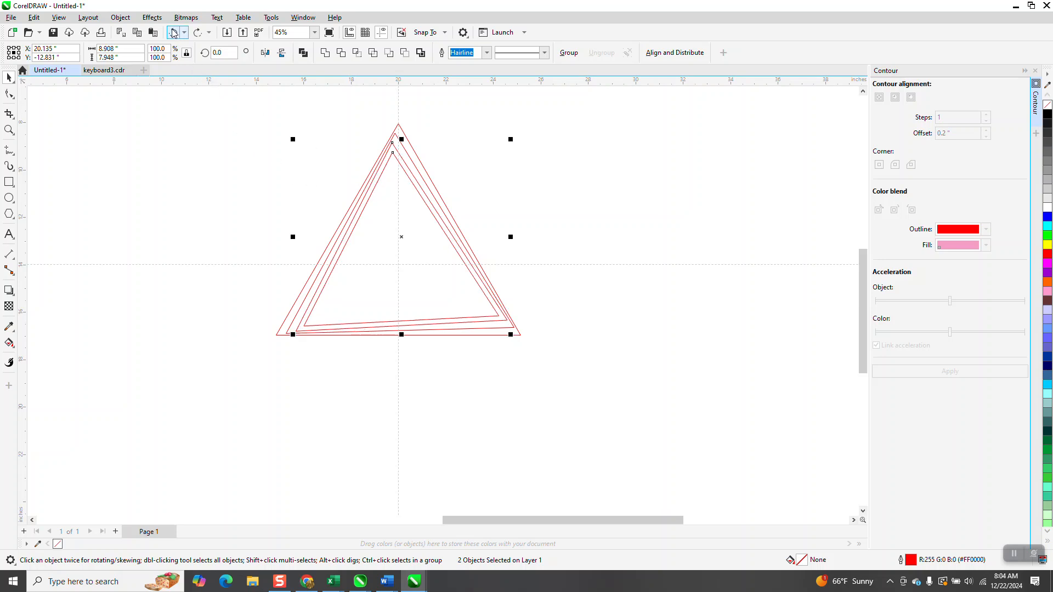
Try moving only the innermost triangle sideways out of the nest and undo the move
{"action": "left_click", "coordinate": [501, 156]}
{"action": "left_click_drag", "start_coordinate": [407, 187], "coordinate": [520, 194]}
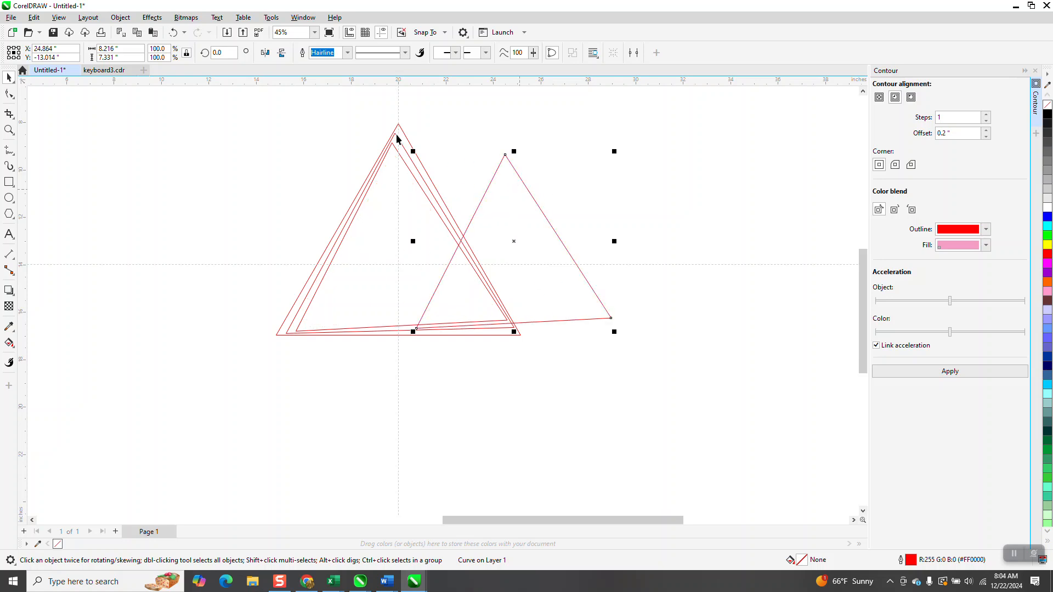
{"action": "left_click", "coordinate": [171, 34]}
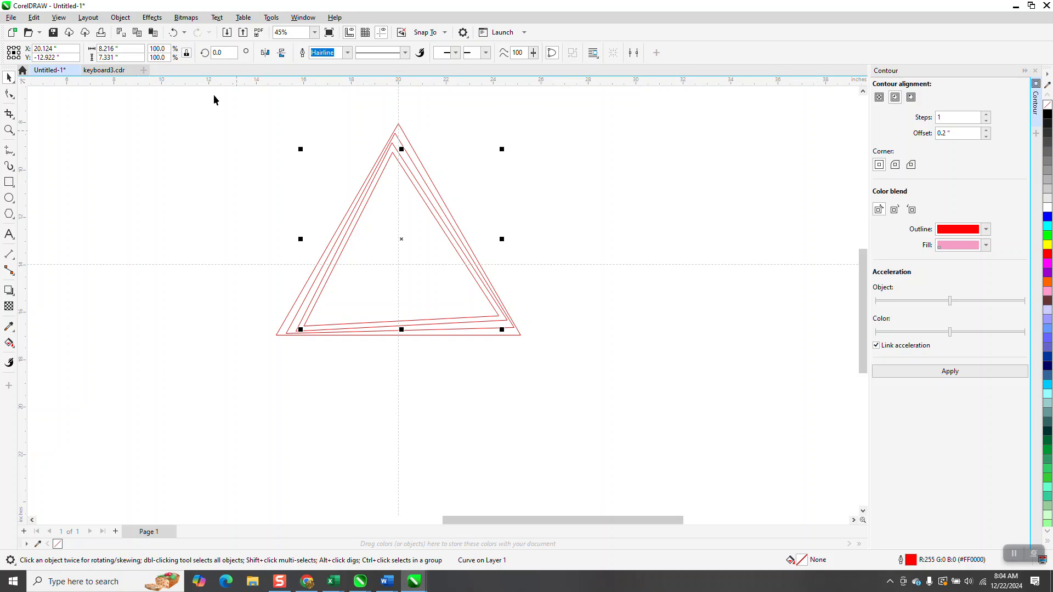
Rotate the selected innermost triangle by 1.5 degrees and create another broken-apart 0.2 inch inward contour from it
{"action": "type", "text": "1.5"}
{"action": "key", "text": "Return"}
{"action": "left_click", "coordinate": [516, 193]}
{"action": "left_click", "coordinate": [423, 224]}
{"action": "left_click", "coordinate": [949, 371]}
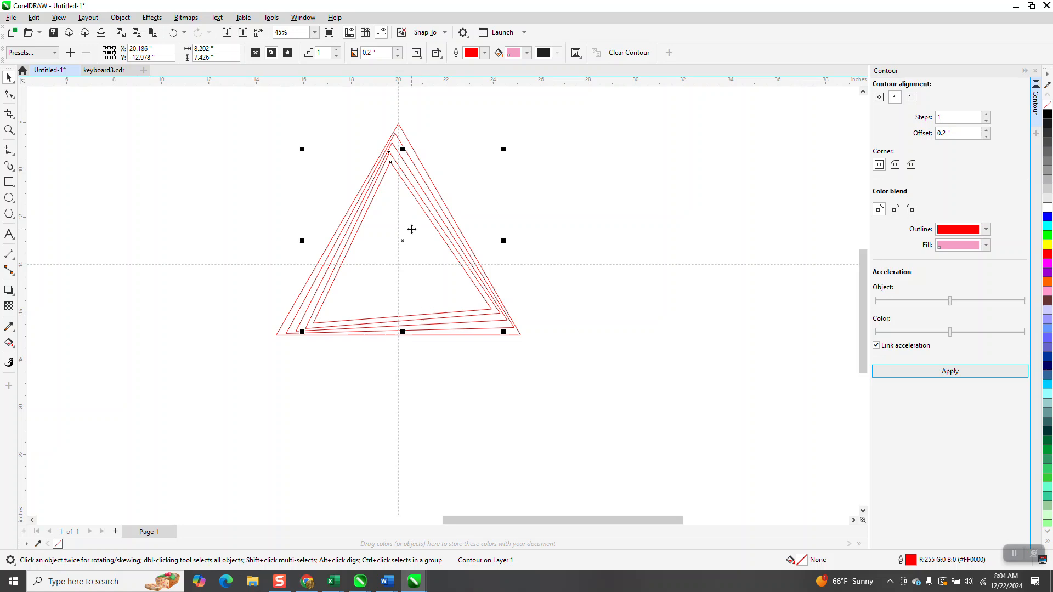
{"action": "key", "text": "ctrl+k"}
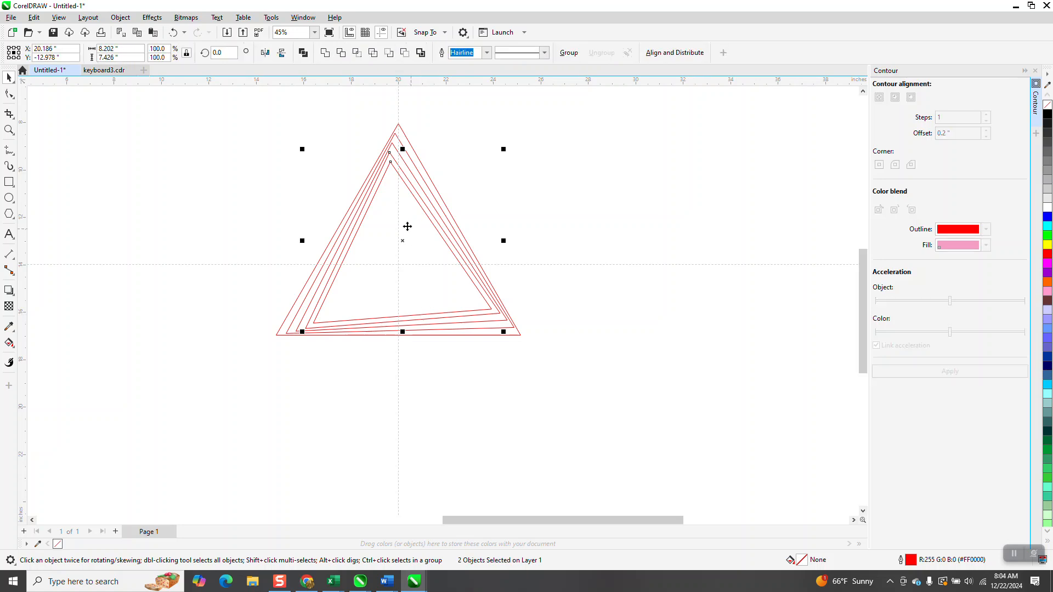
Rotate only the newest innermost triangle by 1.5 degrees and clear the selection
{"action": "left_click", "coordinate": [530, 209]}
{"action": "left_click", "coordinate": [404, 248]}
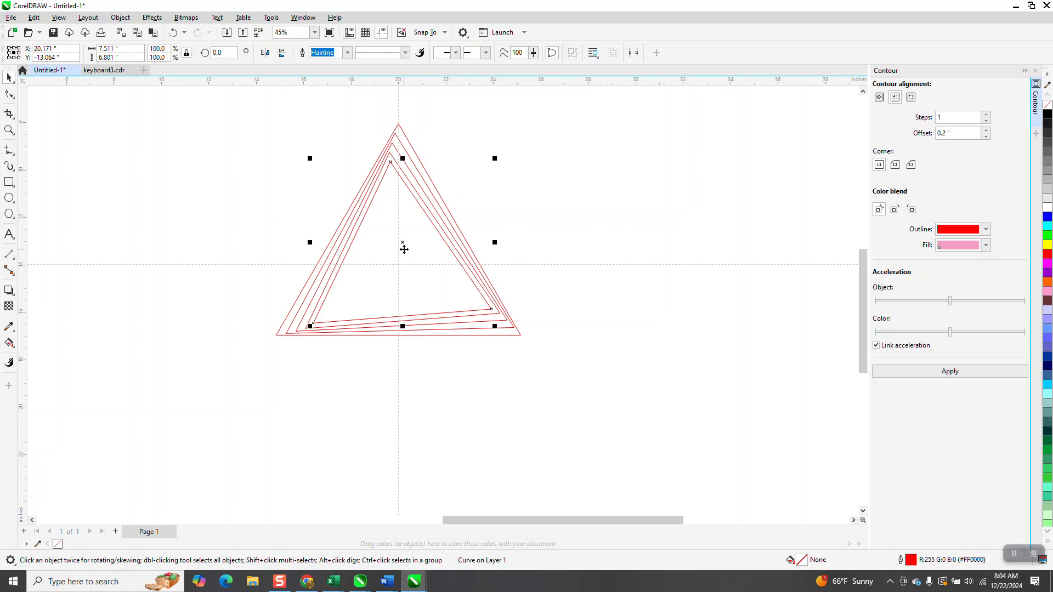
{"action": "left_click", "coordinate": [225, 54]}
{"action": "type", "text": "1.5"}
{"action": "key", "text": "Return"}
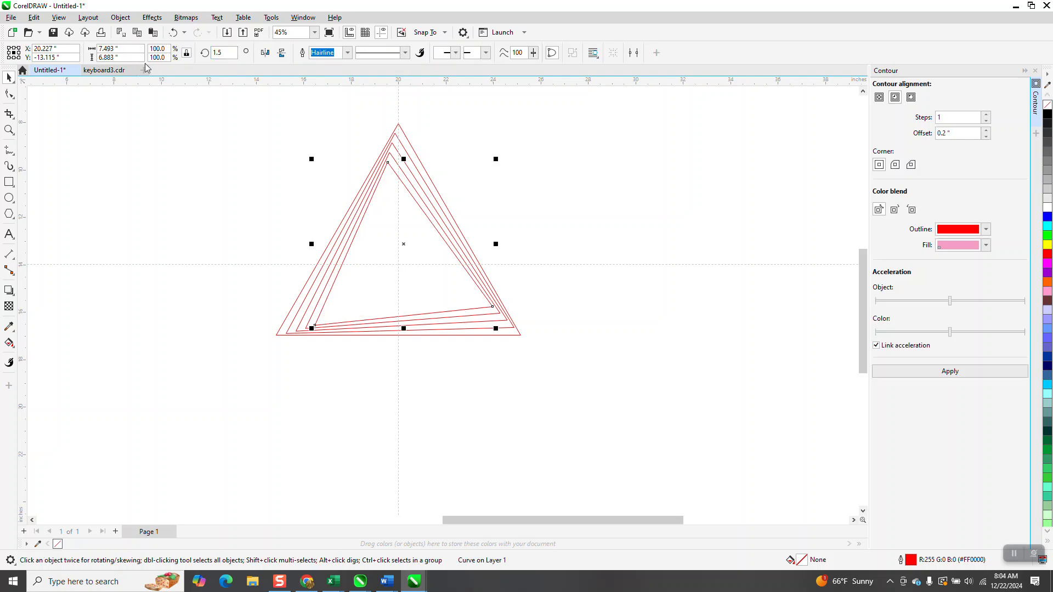
{"action": "left_click", "coordinate": [463, 159]}
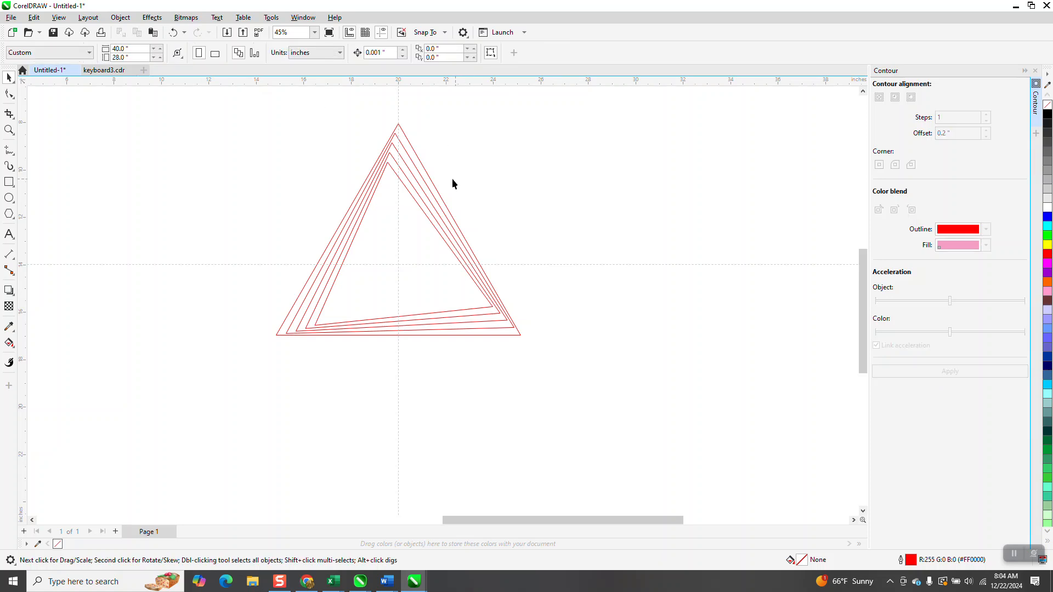
Set the outline width of all five nested triangles to 3.0 pt
{"action": "left_click_drag", "start_coordinate": [406, 332], "coordinate": [586, 395]}
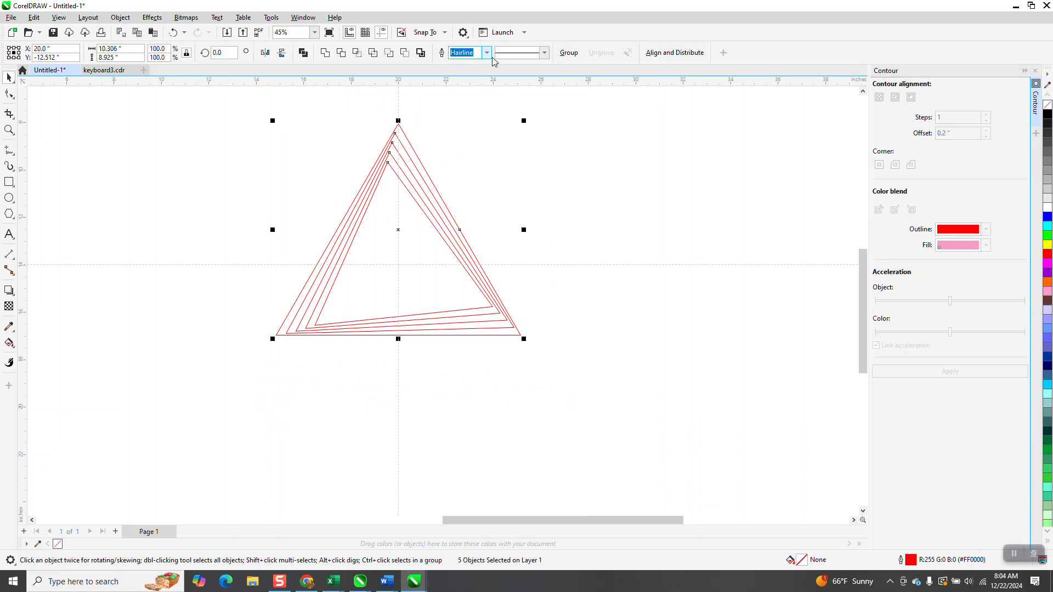
{"action": "left_click", "coordinate": [487, 52]}
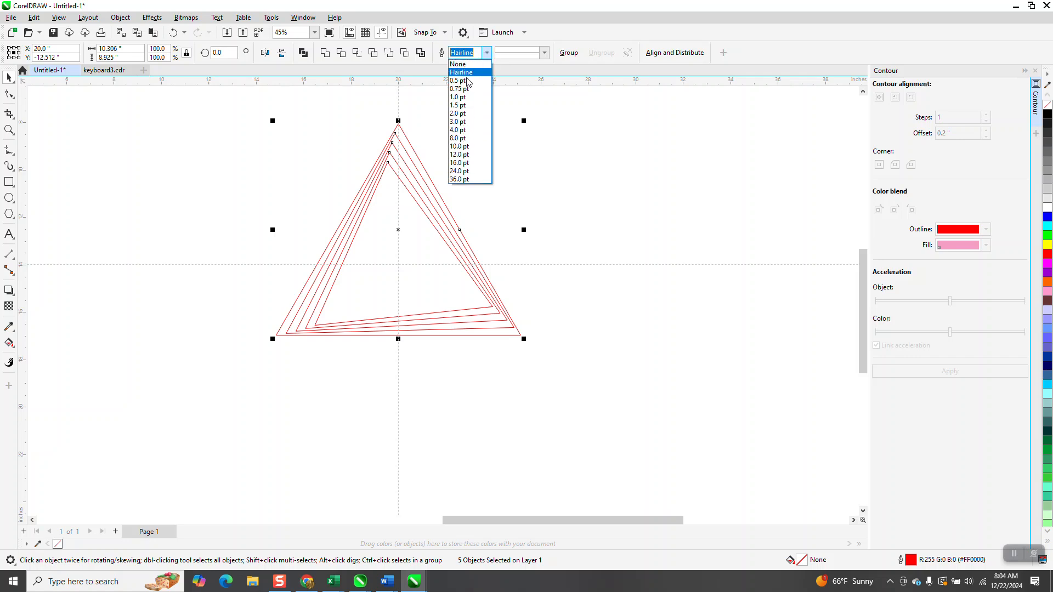
{"action": "left_click", "coordinate": [457, 123]}
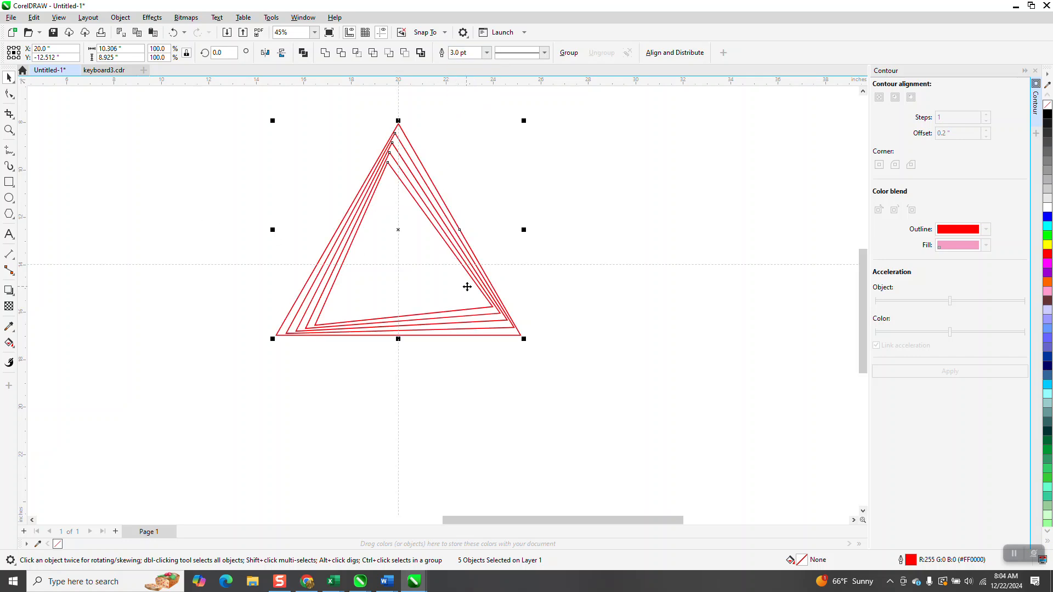
Examine the dense red spiral triangle beside the page, including the line spacing at its lower-right corner
{"action": "scroll", "coordinate": [497, 339], "scroll_direction": "down", "scroll_amount": 4}
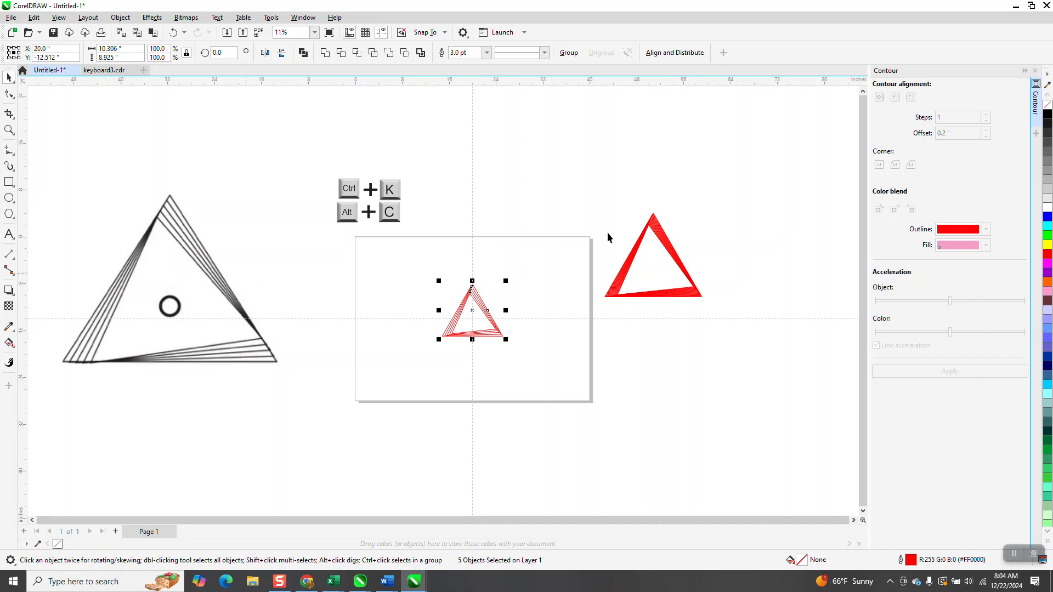
{"action": "left_click", "coordinate": [8, 130]}
{"action": "left_click_drag", "start_coordinate": [598, 209], "coordinate": [761, 341]}
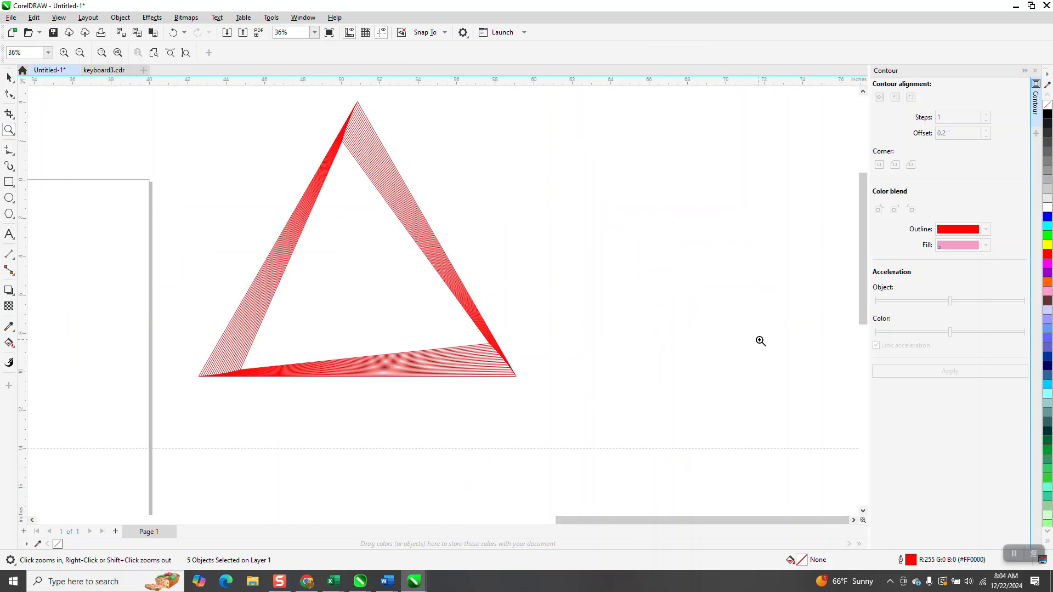
{"action": "right_click", "coordinate": [552, 394]}
{"action": "left_click_drag", "start_coordinate": [619, 204], "coordinate": [737, 316]}
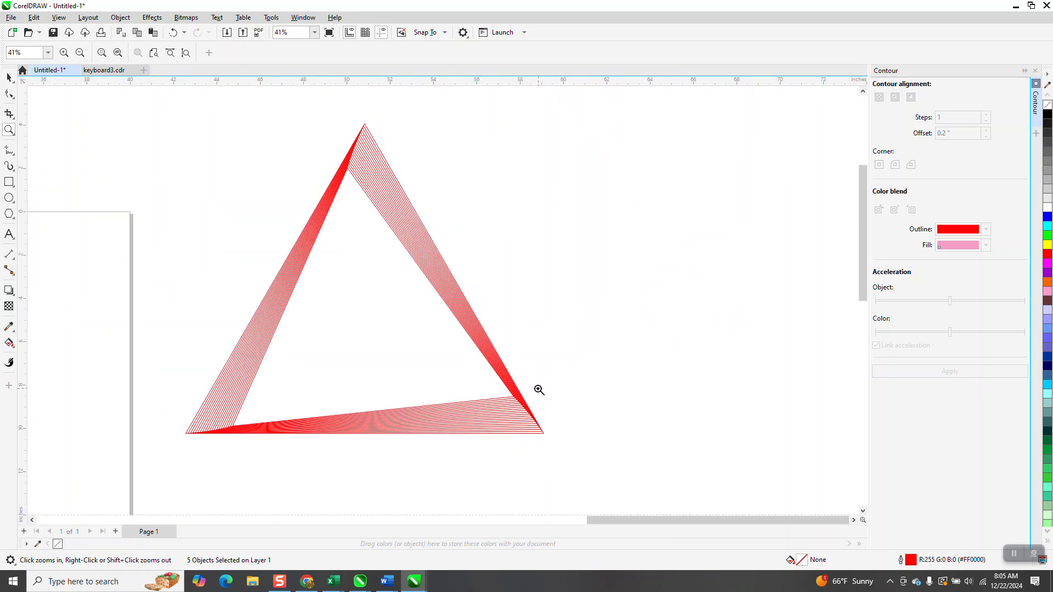
{"action": "left_click_drag", "start_coordinate": [492, 388], "coordinate": [606, 461]}
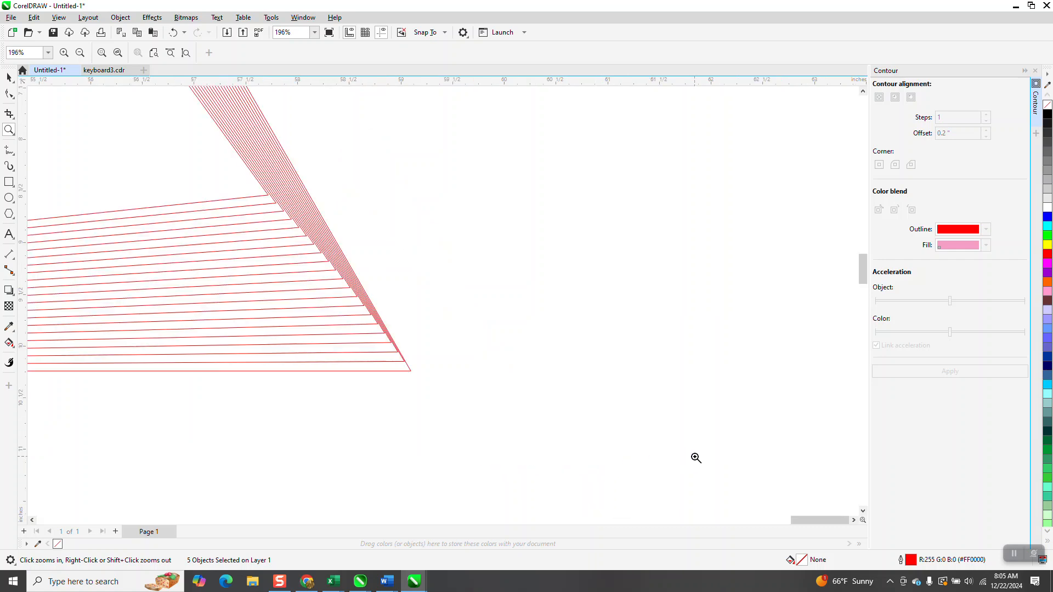